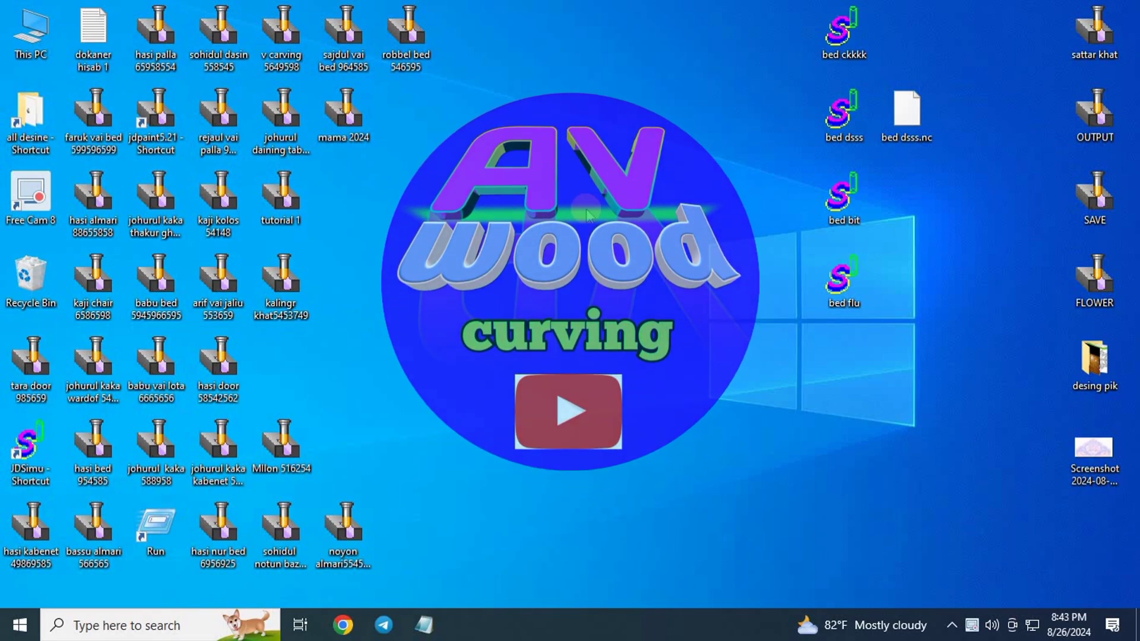
Step: Select the five bed carving files on the desktop and shift them together by one grid column
drag(961, 36, 780, 308)
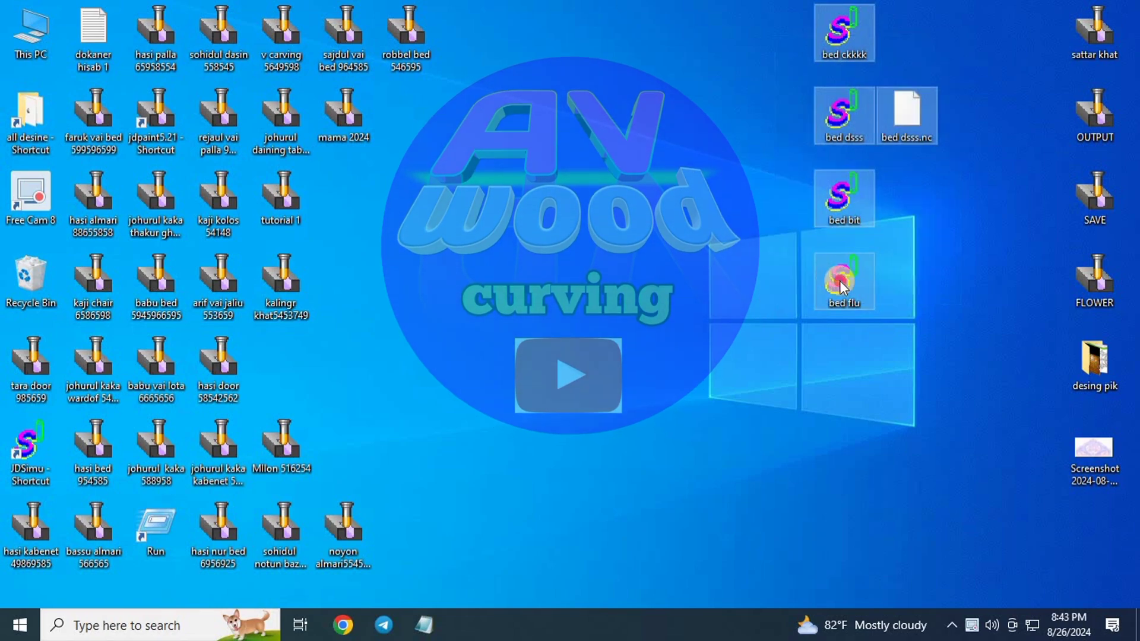
drag(840, 280, 902, 280)
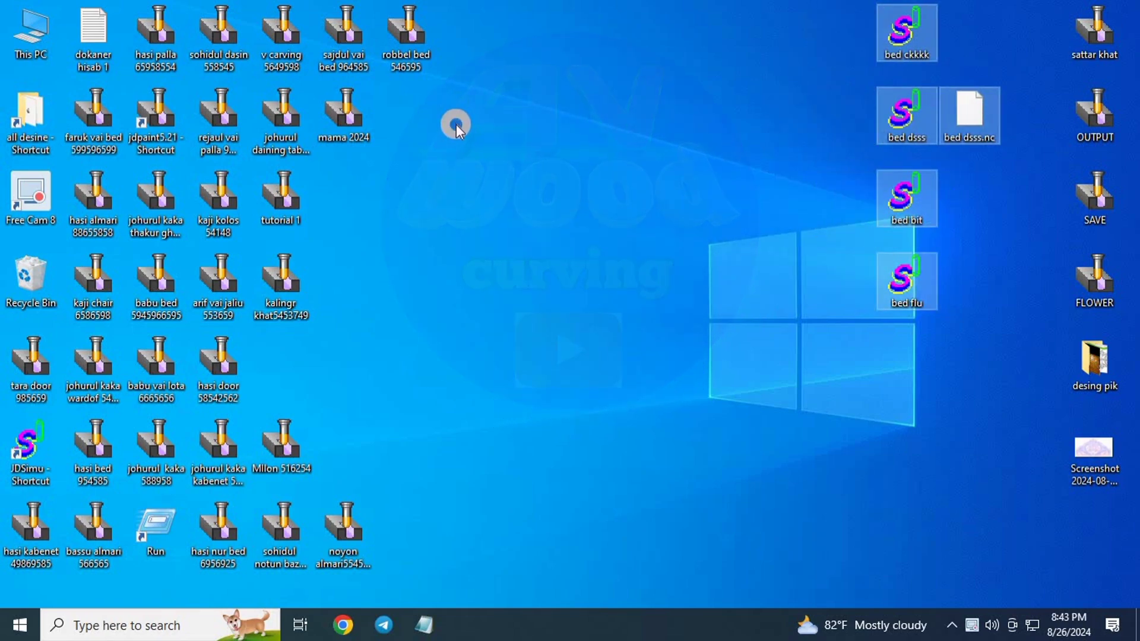
right_click(455, 122)
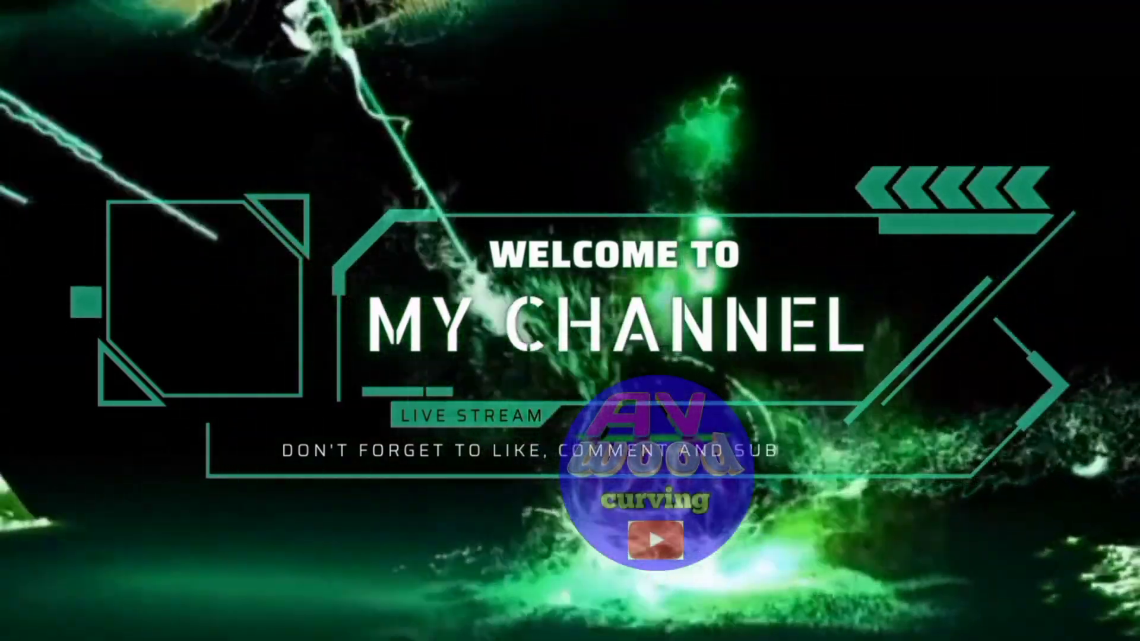
right_click(491, 177)
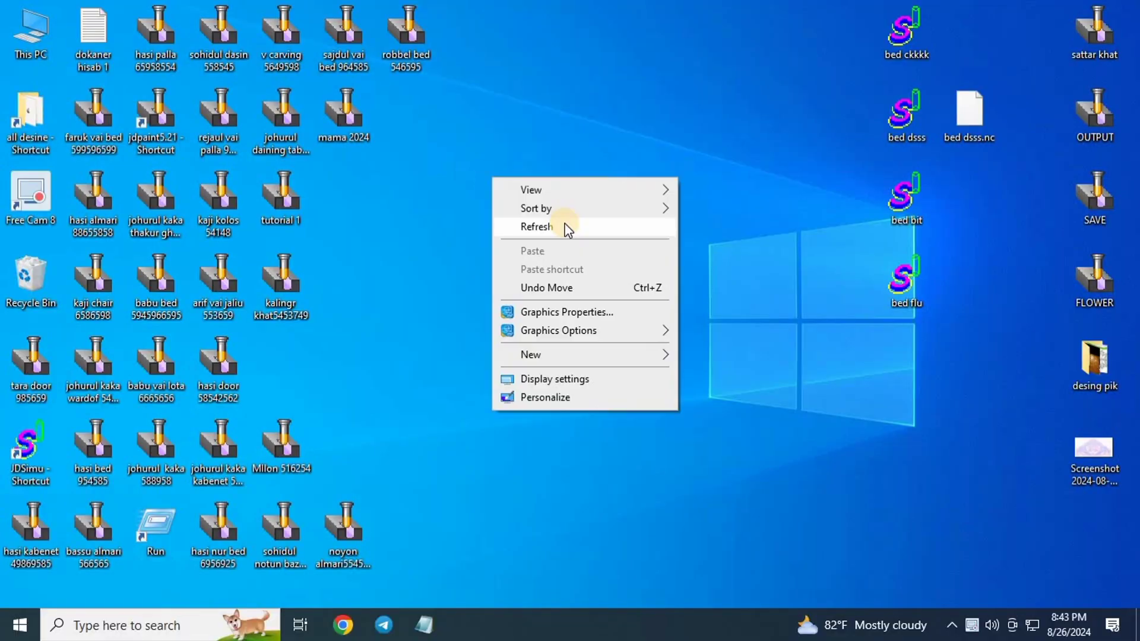
click(555, 227)
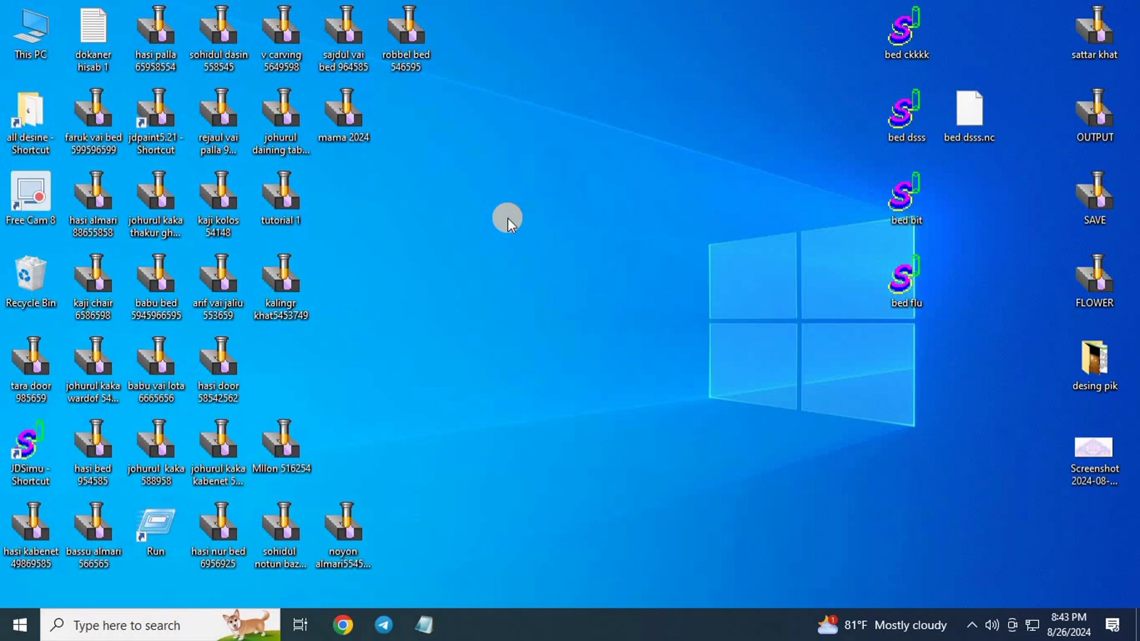
right_click(463, 148)
click(521, 185)
right_click(495, 170)
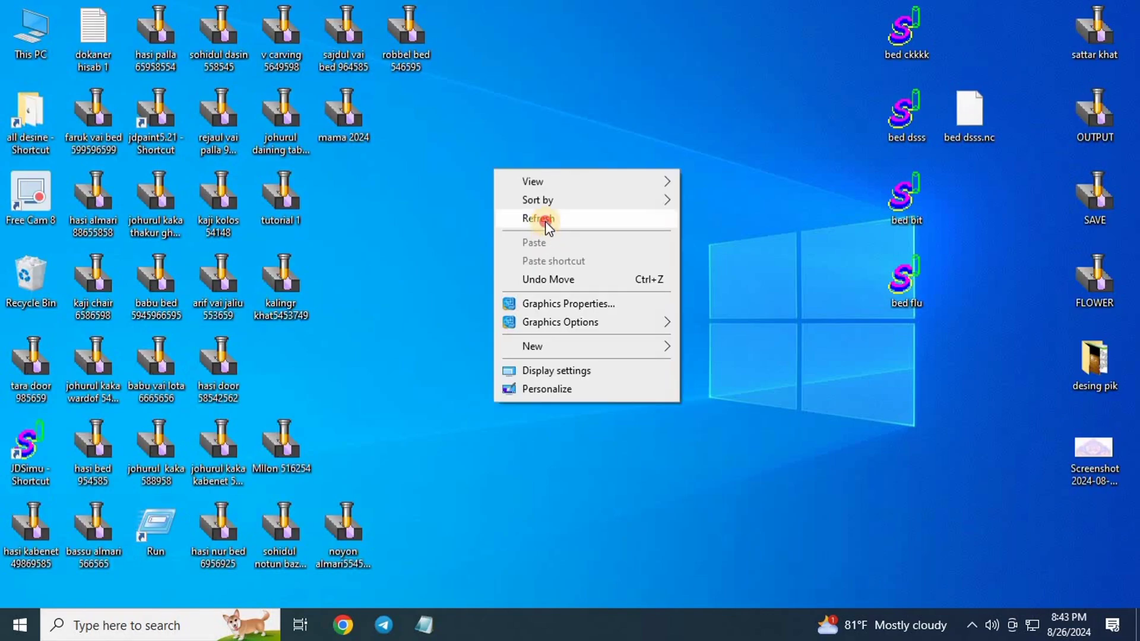
click(545, 221)
right_click(505, 195)
click(563, 246)
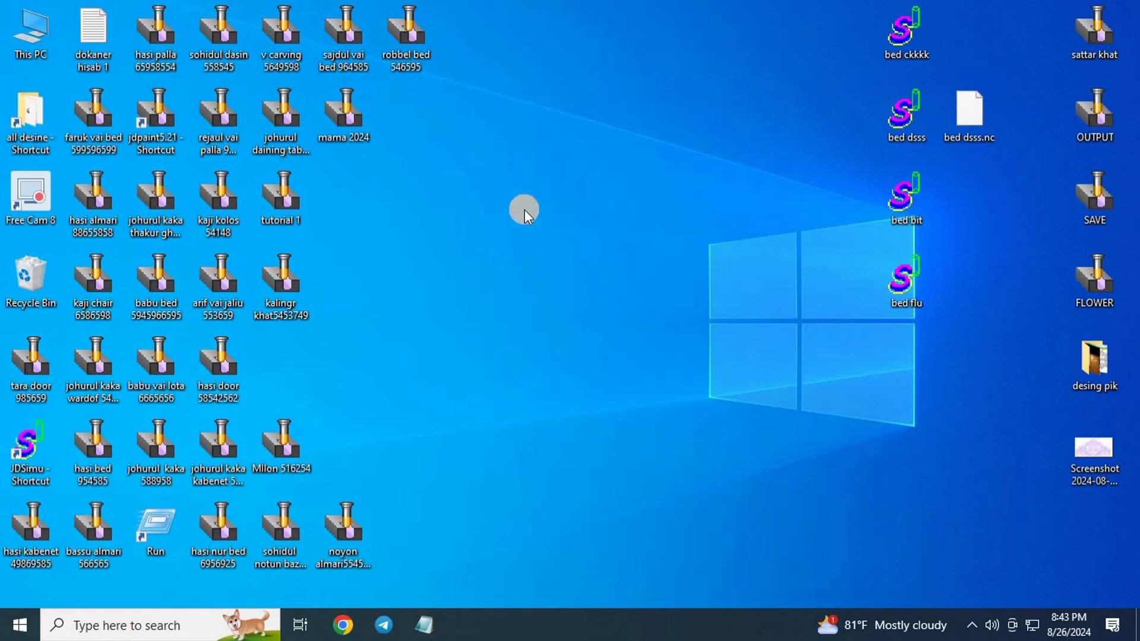
right_click(423, 178)
click(469, 221)
right_click(465, 217)
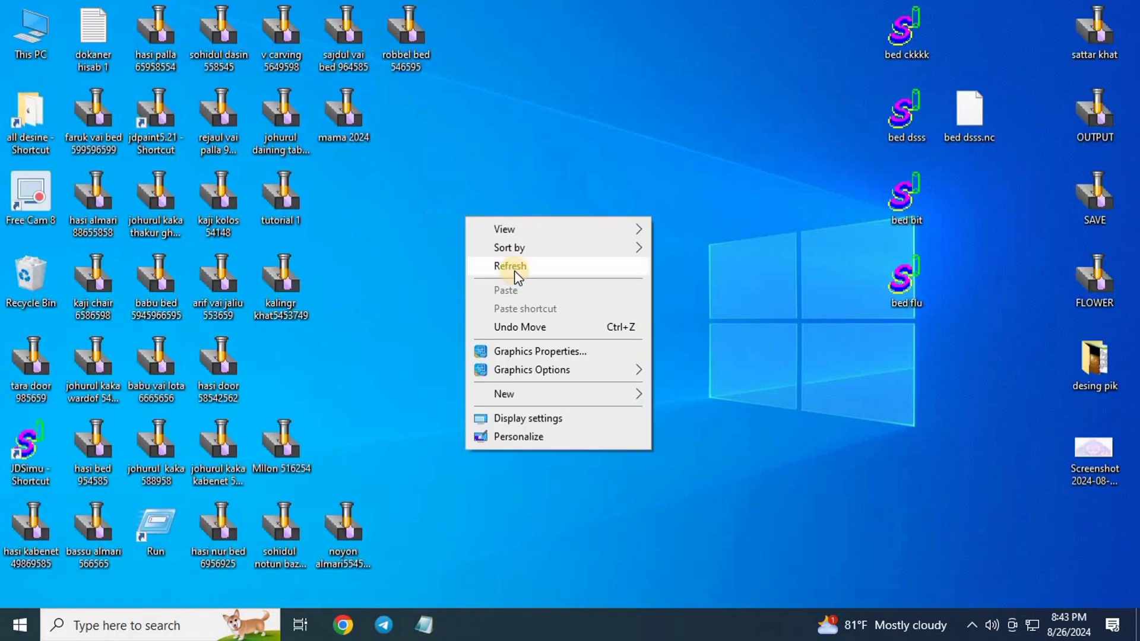
click(514, 266)
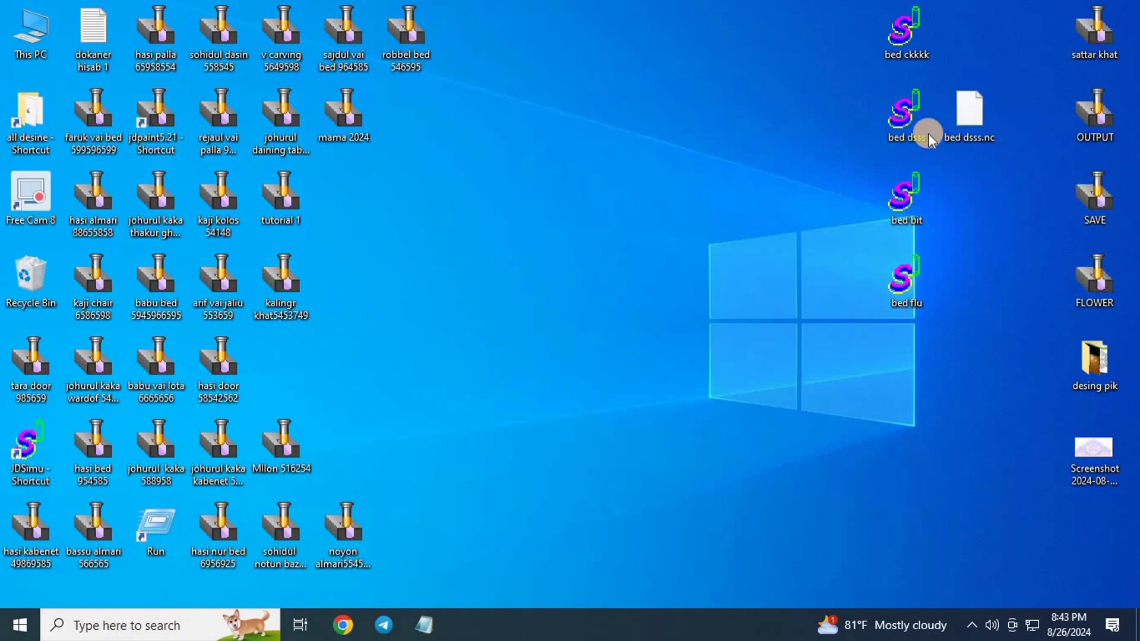
Step: Place the bed dsss and bed dsss.nc files side by side in the empty middle area of the desktop
right_click(670, 151)
drag(907, 116, 591, 115)
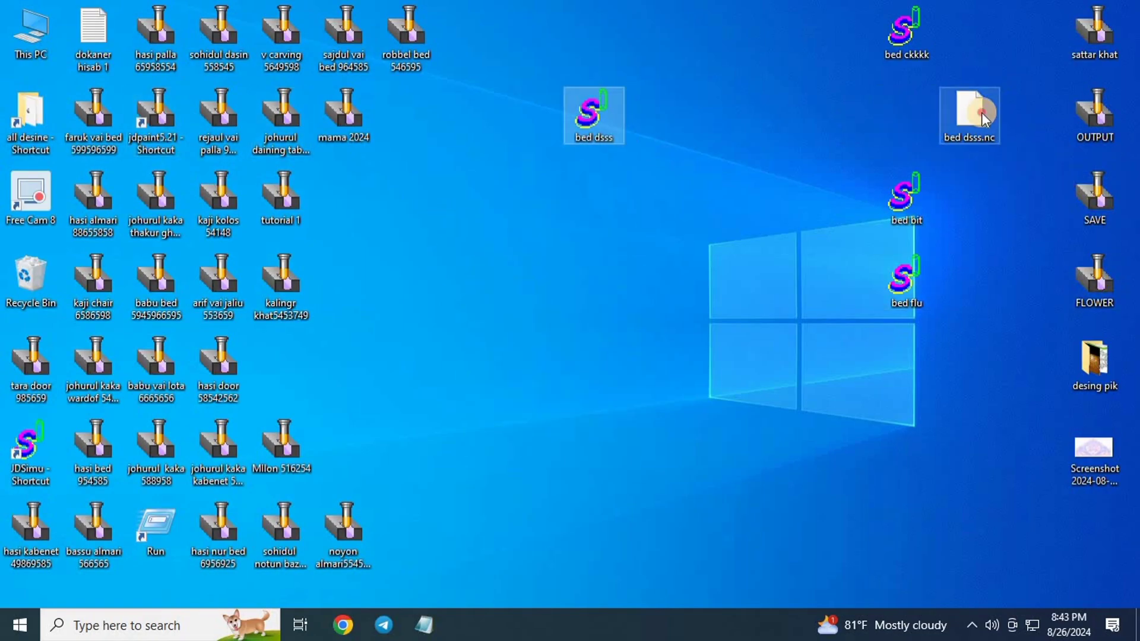
drag(967, 115, 705, 122)
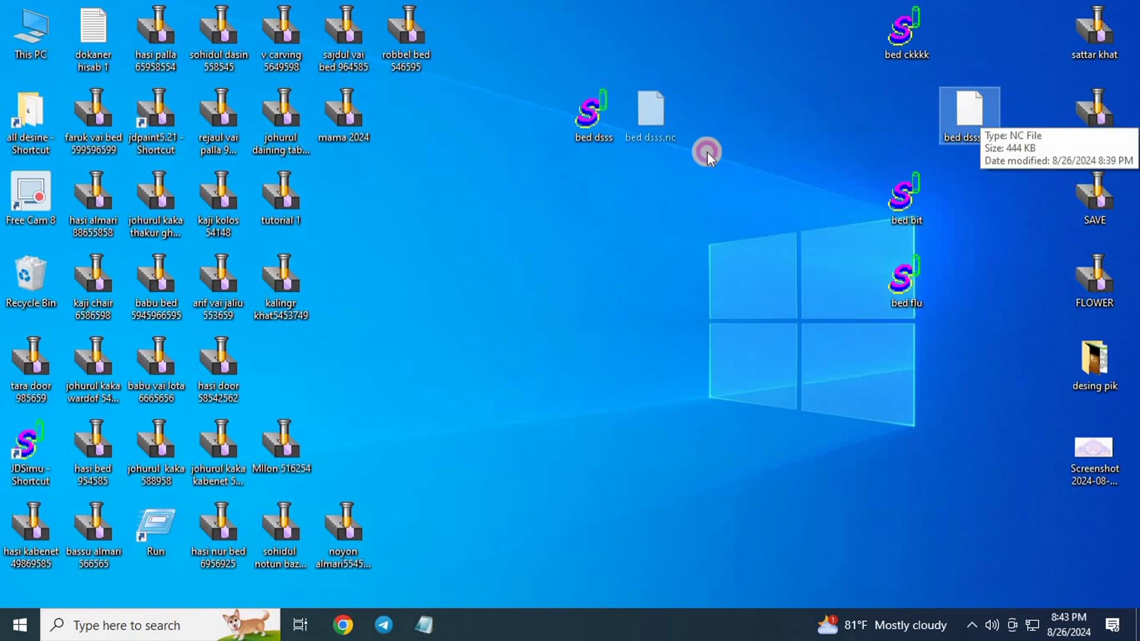
Step: Check the file type in the properties of bed dsss.nc, and close them again
right_click(671, 125)
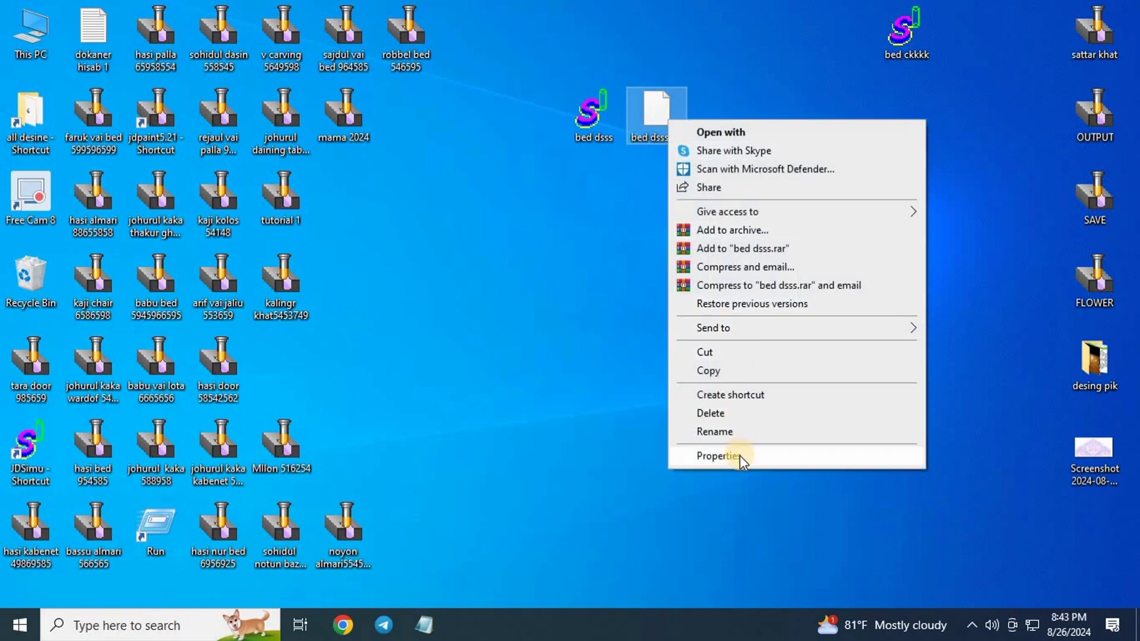
click(677, 103)
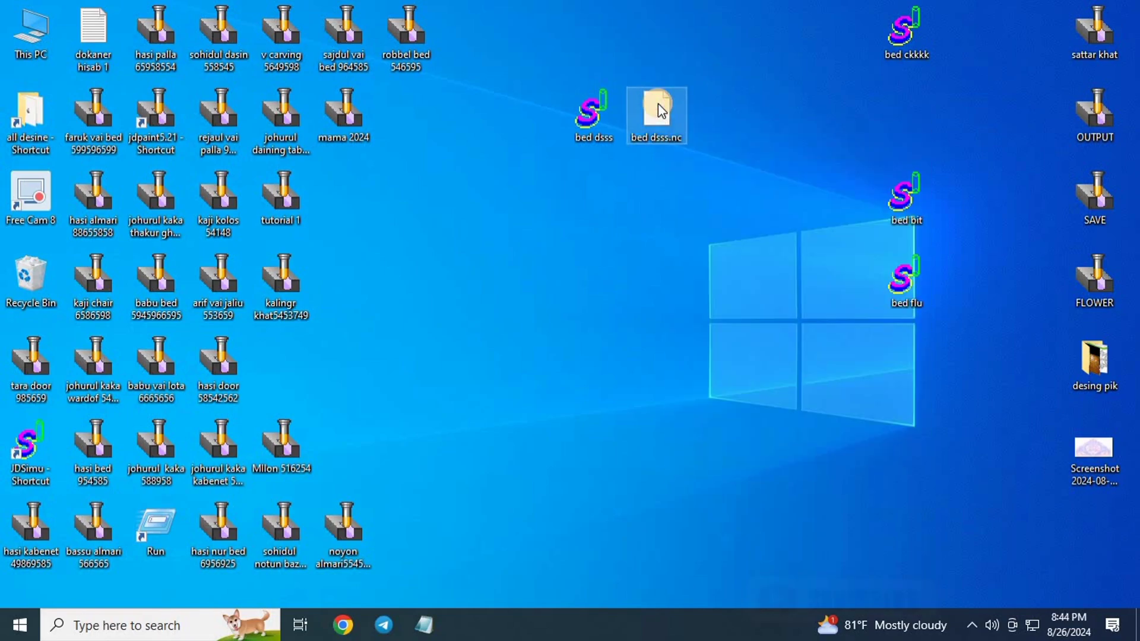
right_click(662, 110)
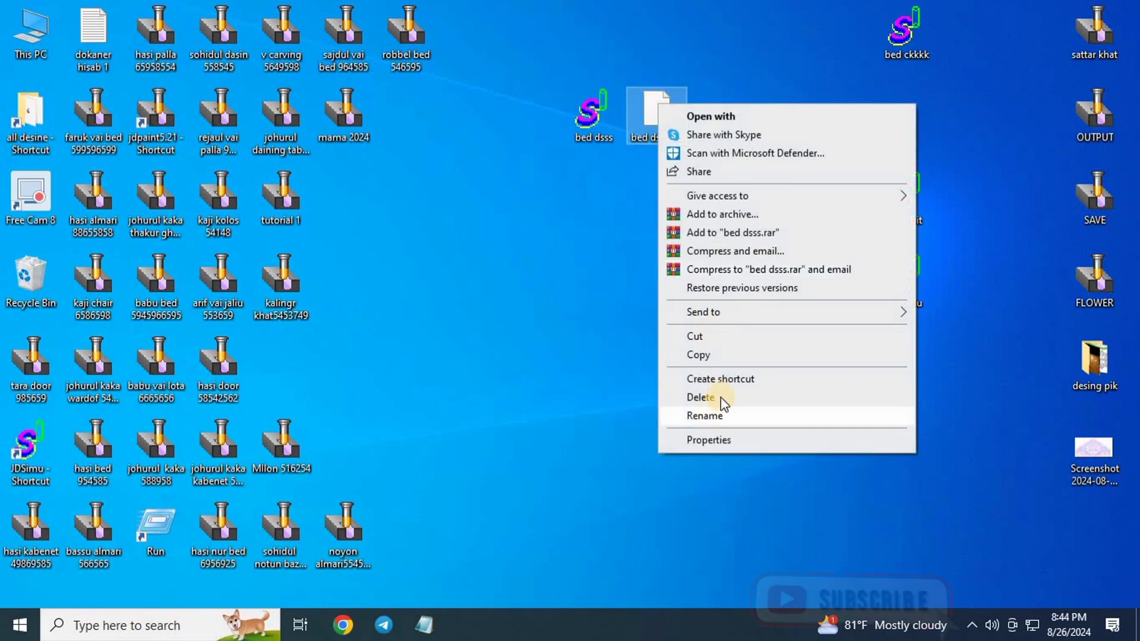
click(729, 440)
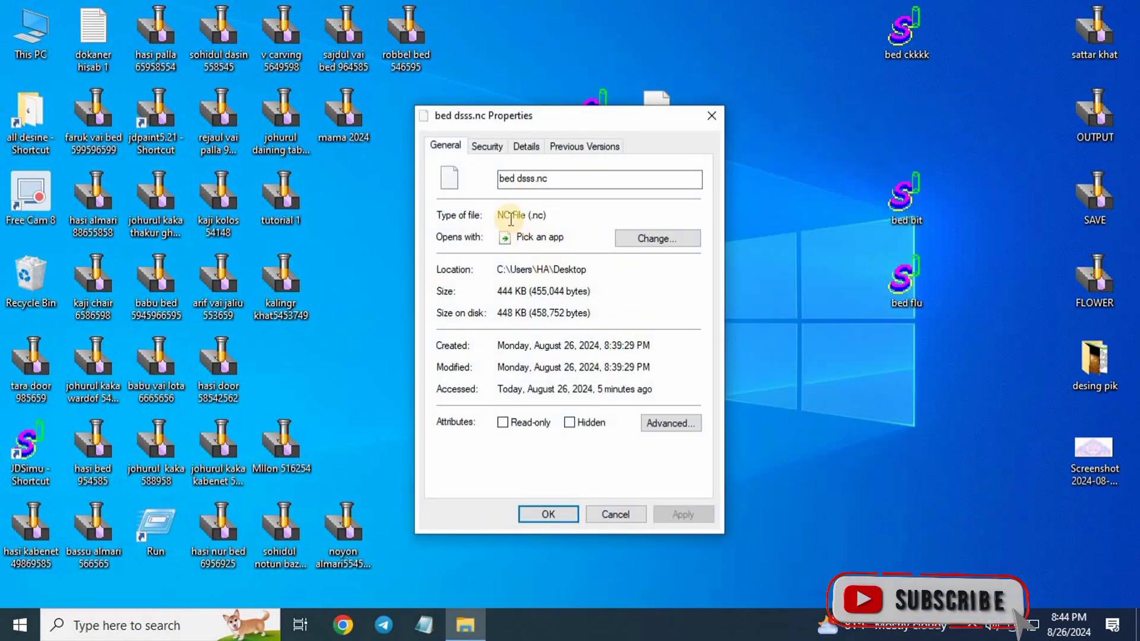
click(712, 116)
Step: Check the file type in the properties of the bed dsss simulation file, and close them again
right_click(600, 115)
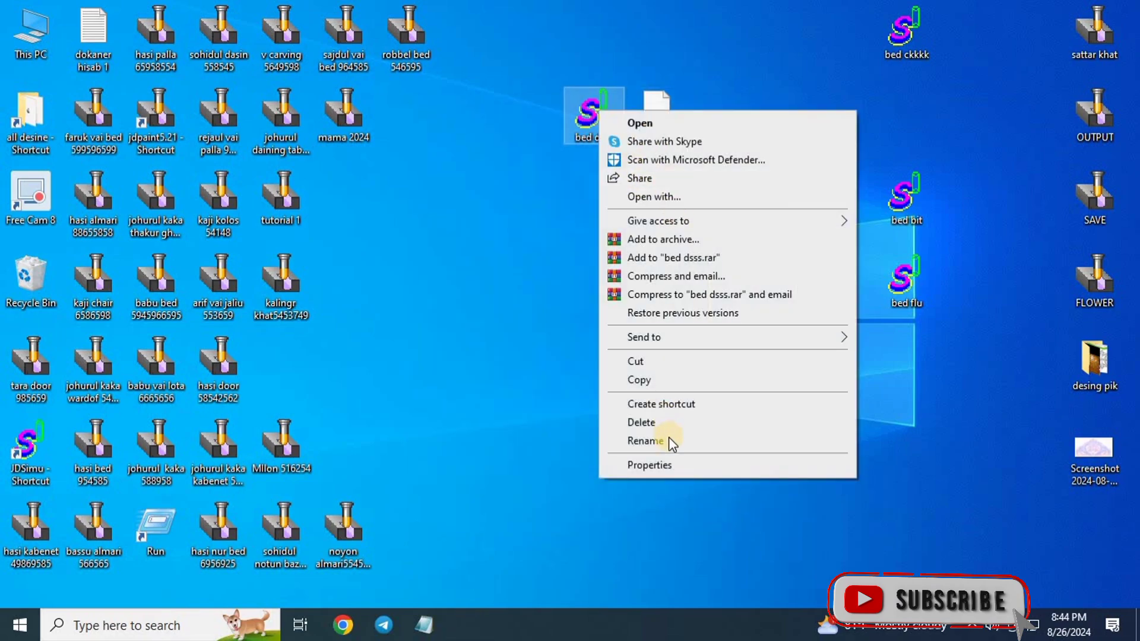
click(666, 465)
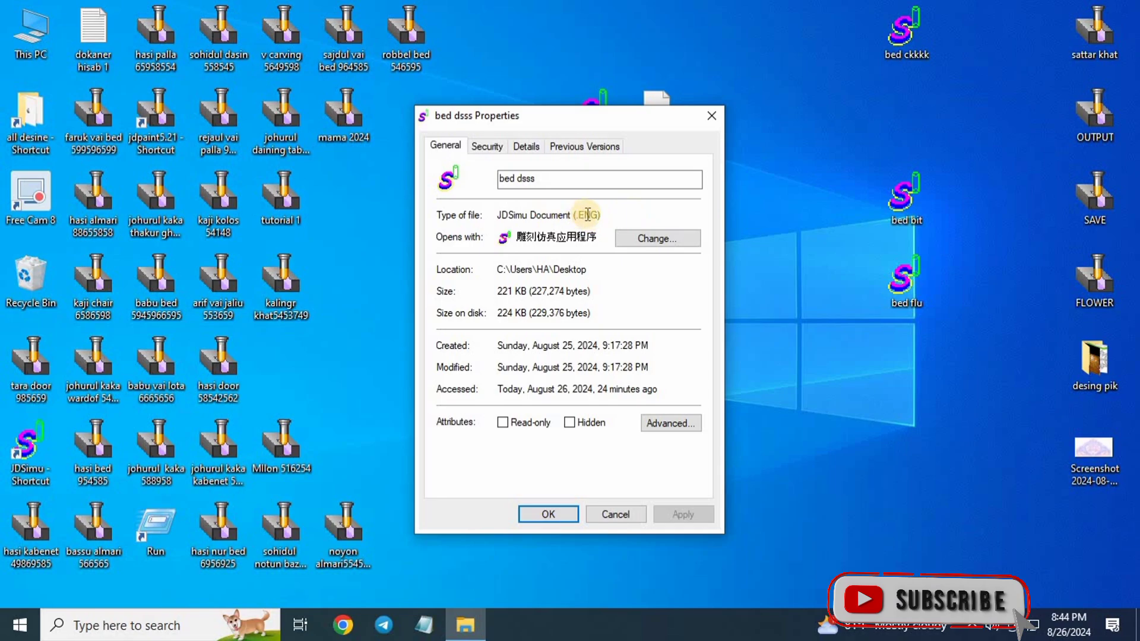
click(707, 118)
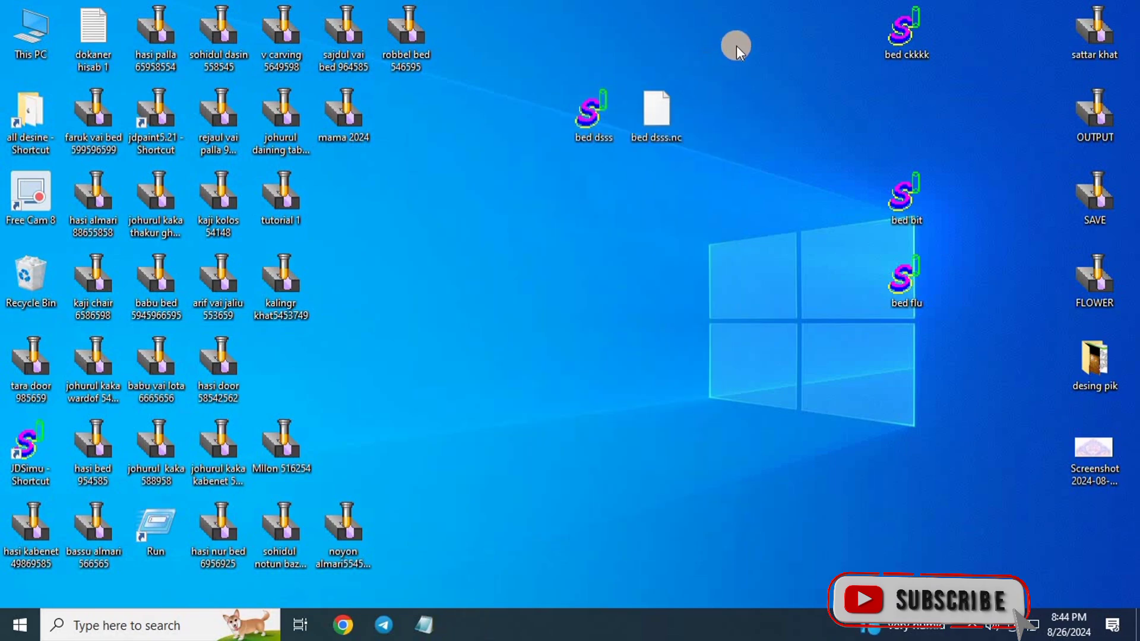
Step: Select bed dsss and bed dsss.nc together, shift both by one grid column and refresh the desktop
drag(735, 43, 545, 146)
drag(766, 72, 528, 158)
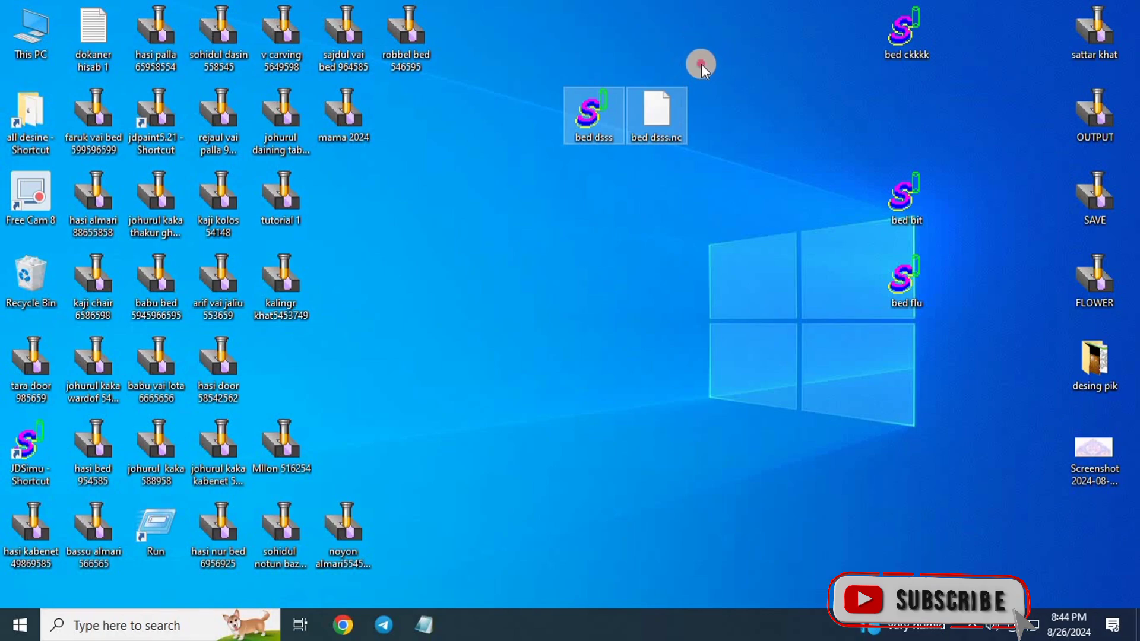
drag(701, 64, 662, 140)
right_click(603, 133)
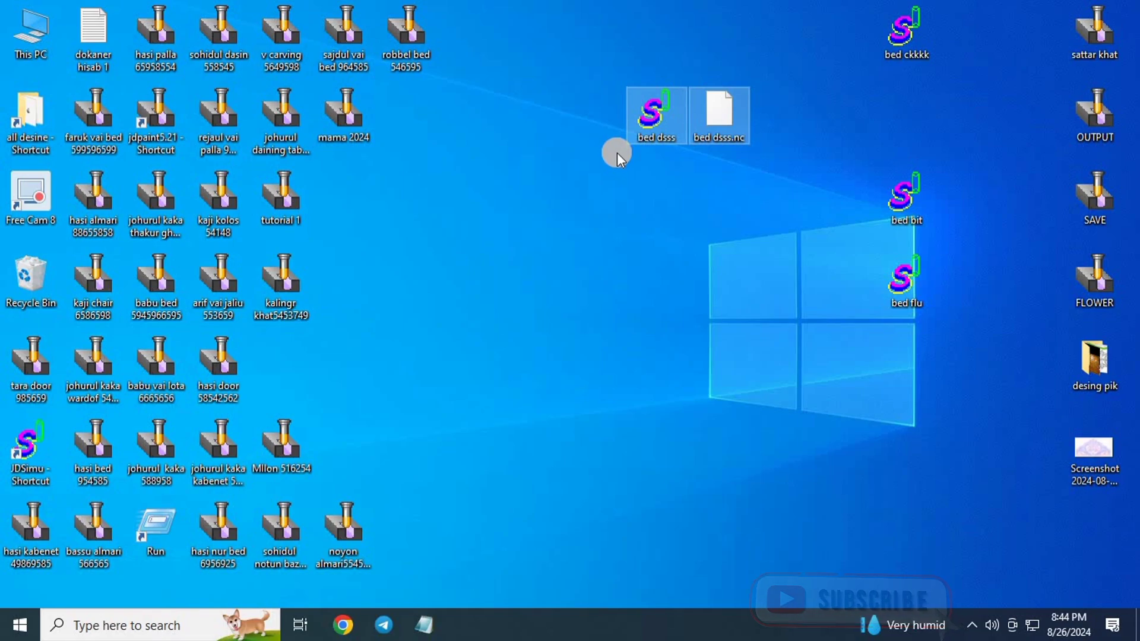
right_click(440, 141)
click(454, 194)
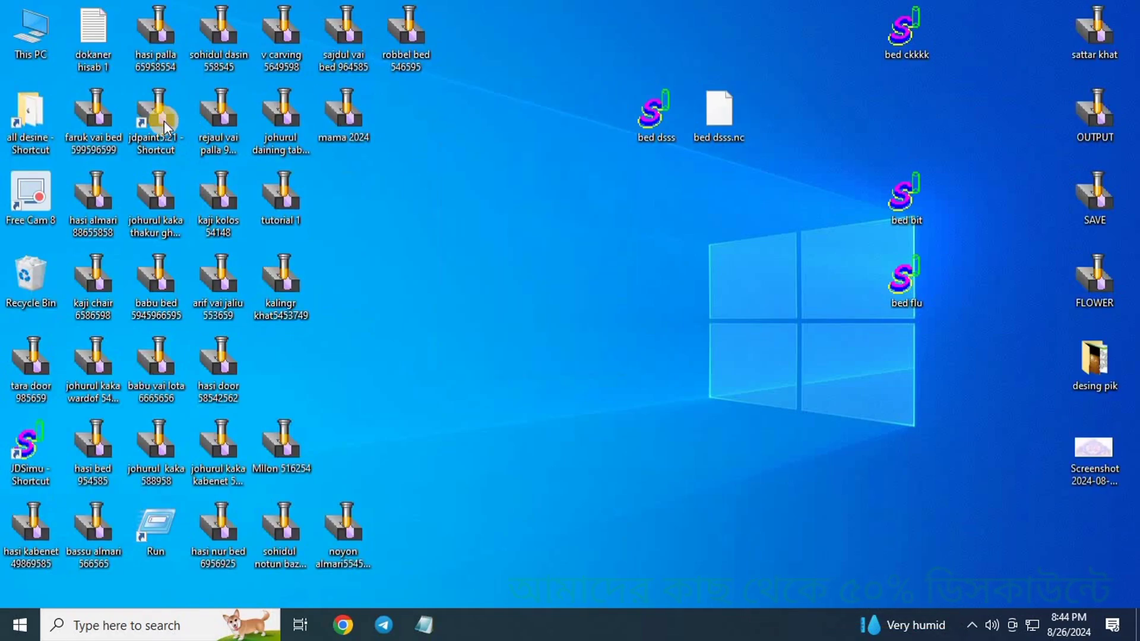
Step: Launch JDPaint 5.21 from its desktop shortcut with a blank document
double_click(157, 115)
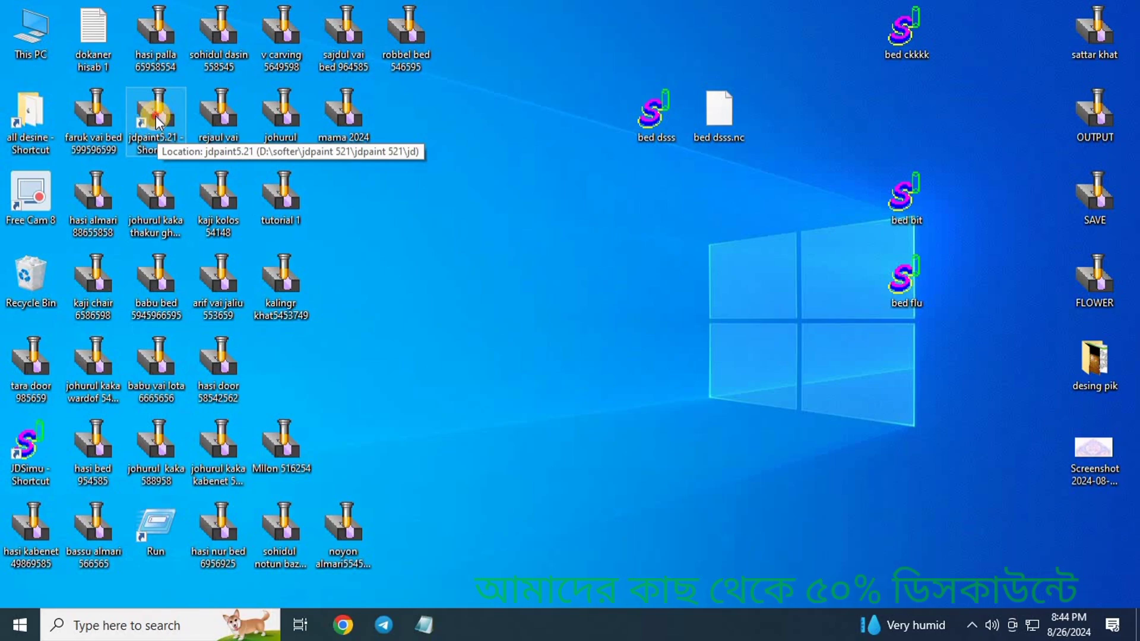
scroll(469, 294, down, 15)
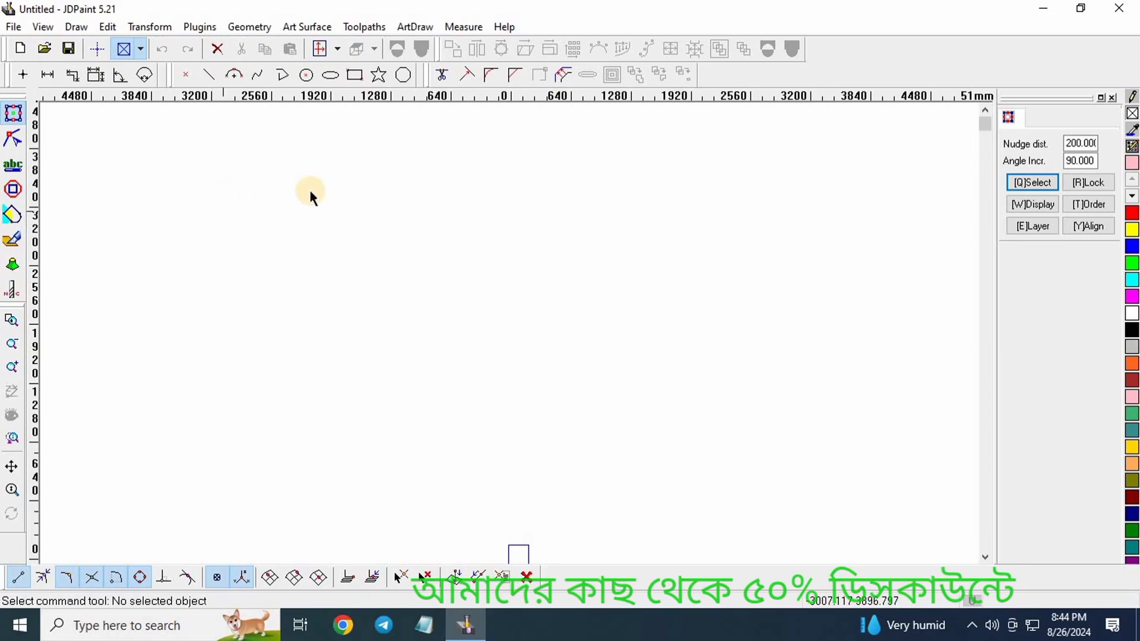
scroll(494, 290, down, 1)
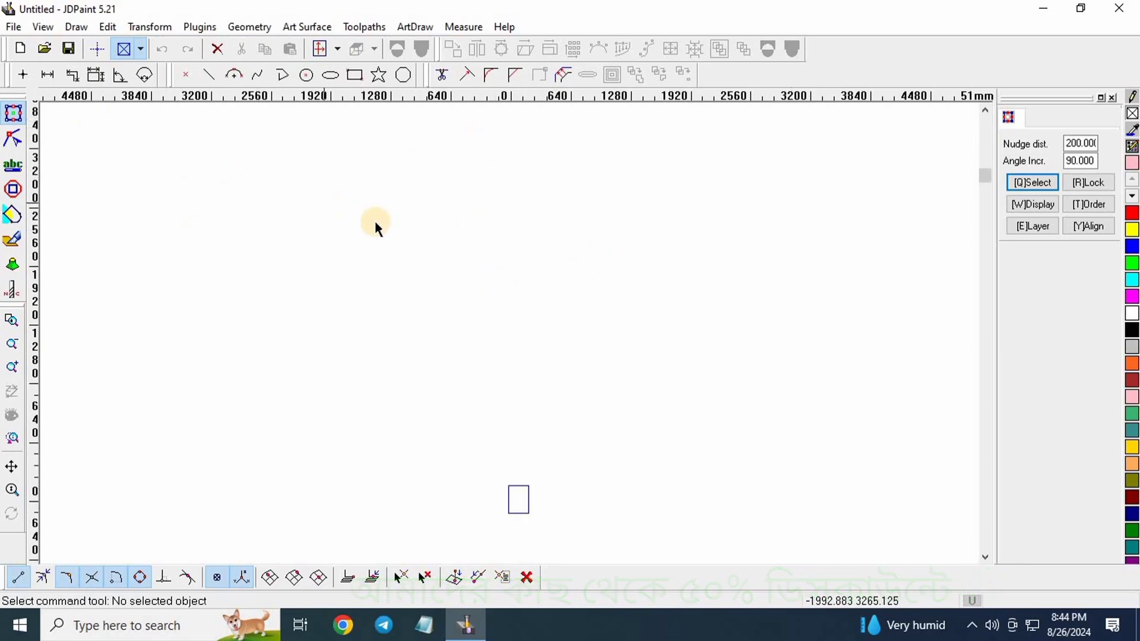
Step: Start an import that accepts all files and set the file filter to GCode Files (*.nc)
click(13, 27)
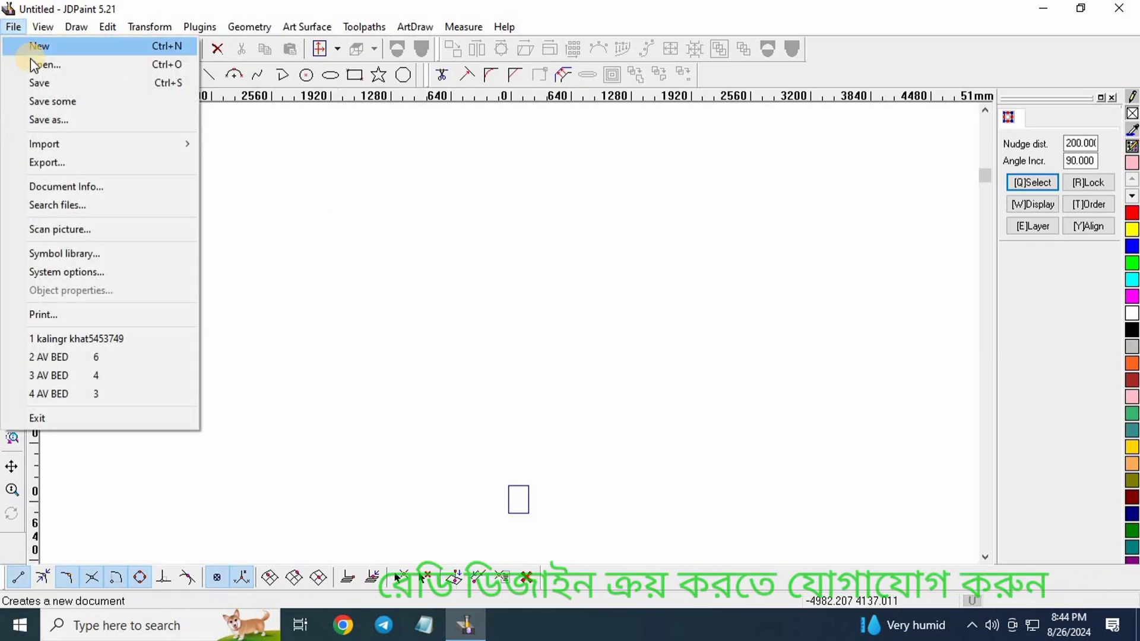
mouse_move(116, 149)
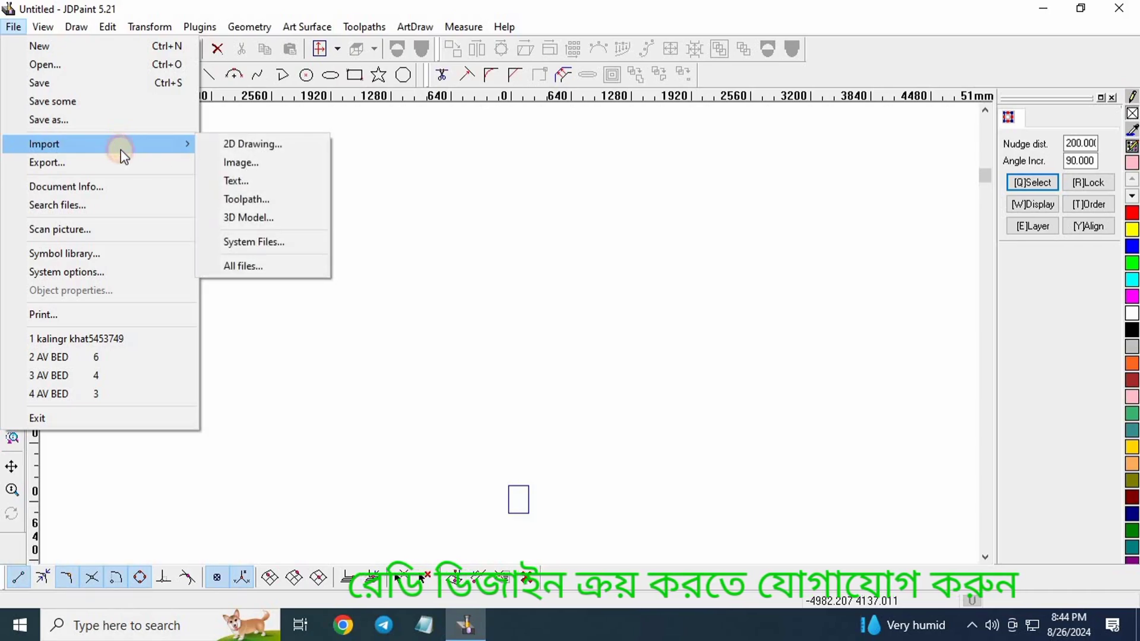
click(252, 267)
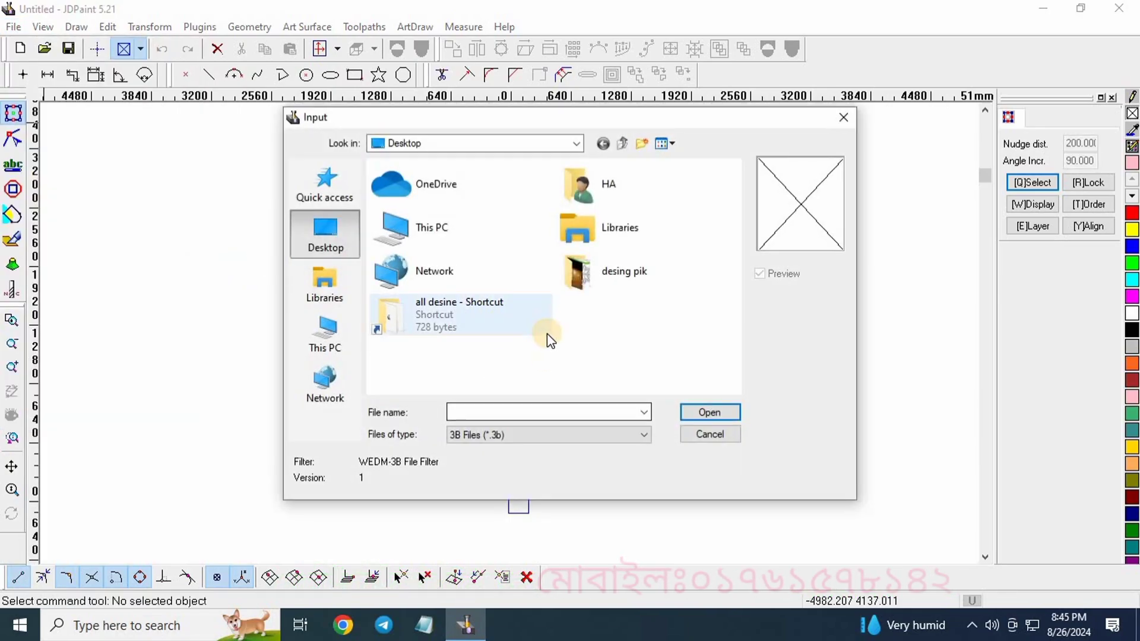
click(537, 440)
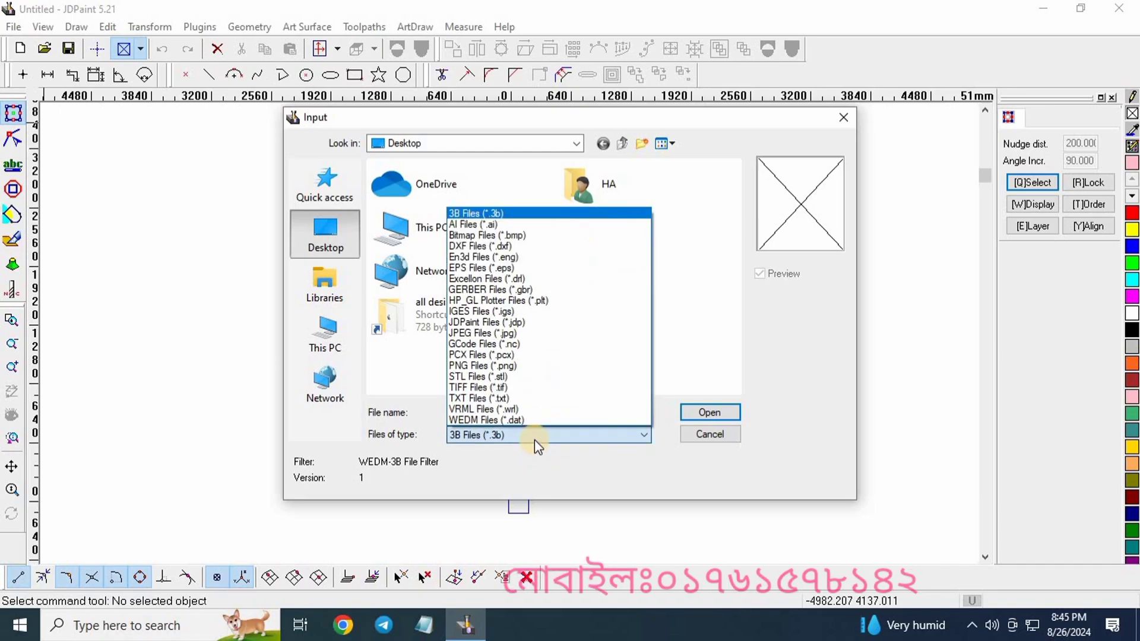
click(515, 344)
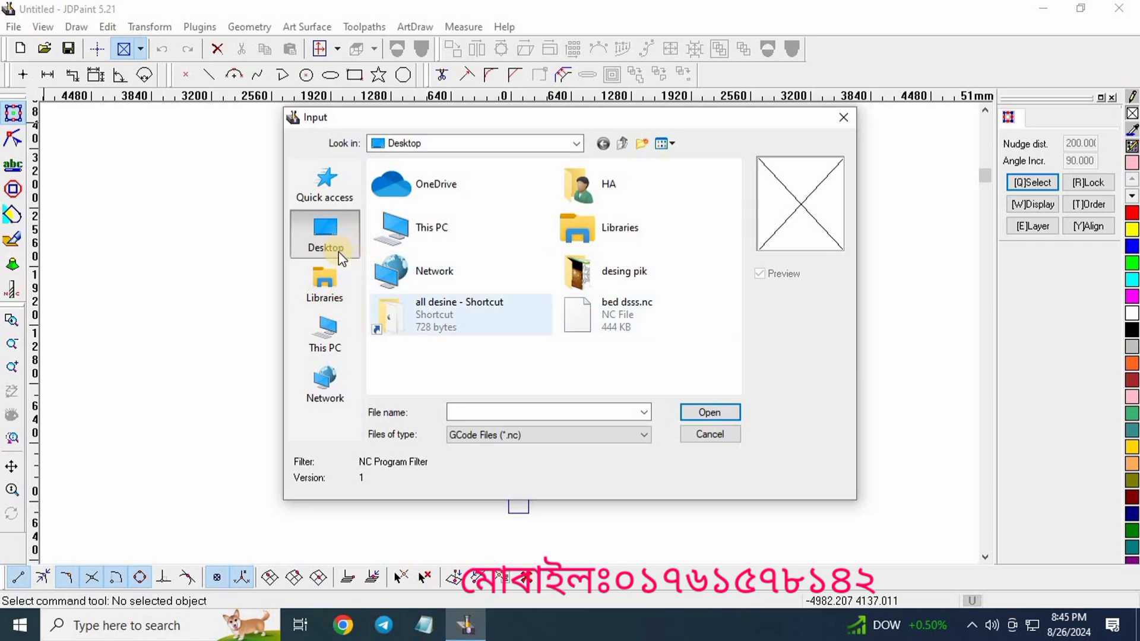
Step: Import bed dsss.nc from the Desktop with the default NC read settings and place its toolpath on empty canvas, above and left of the page frame
click(321, 240)
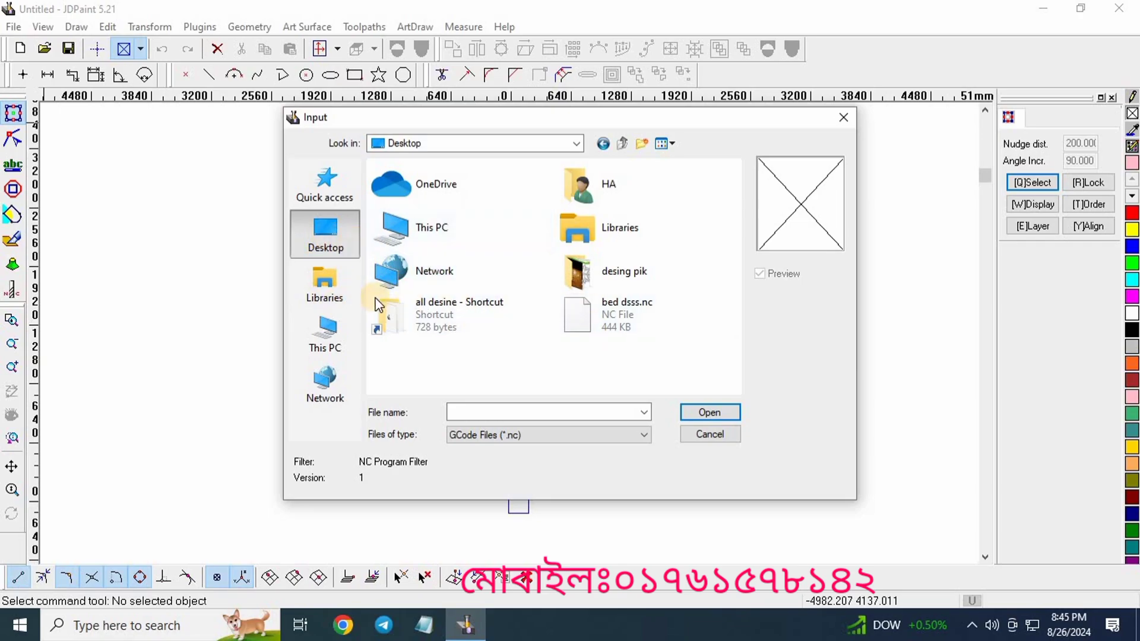
click(626, 318)
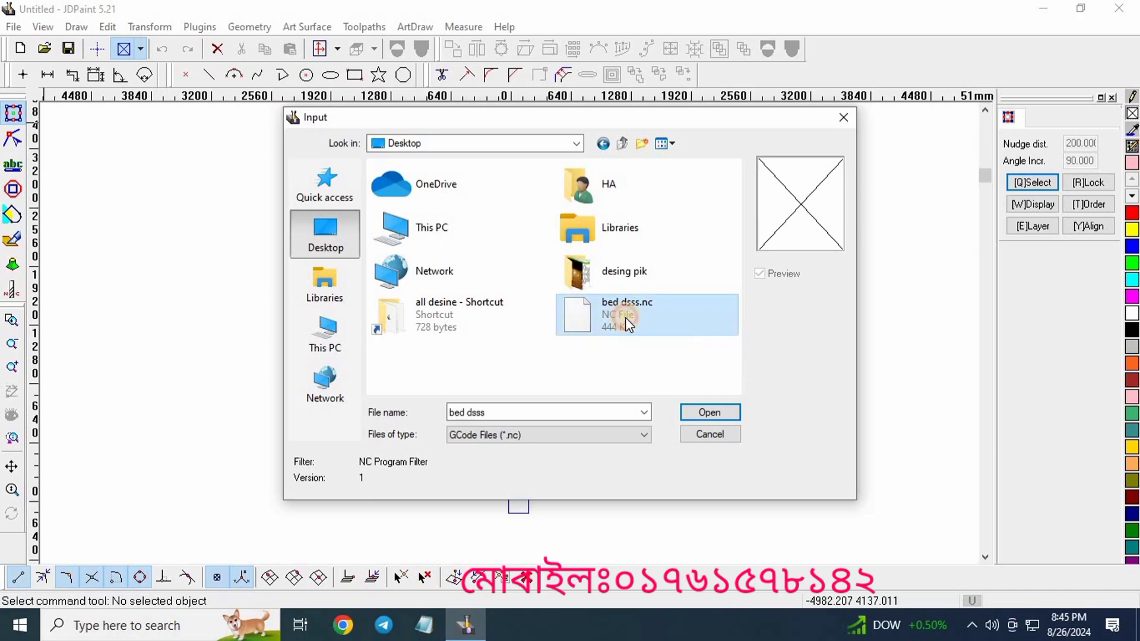
click(717, 414)
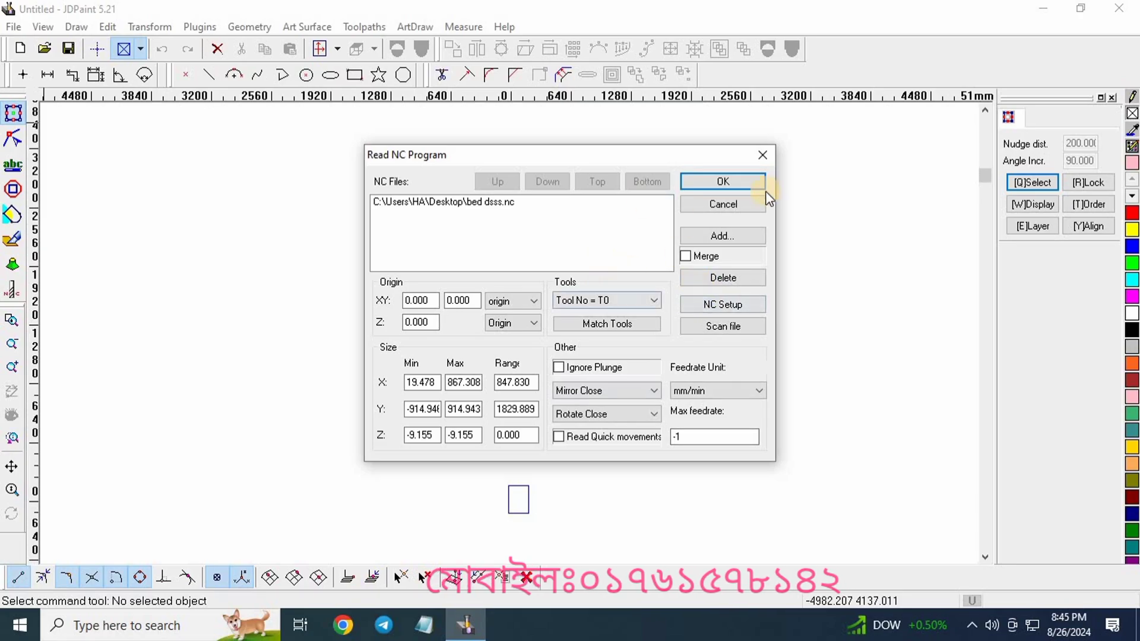
click(728, 182)
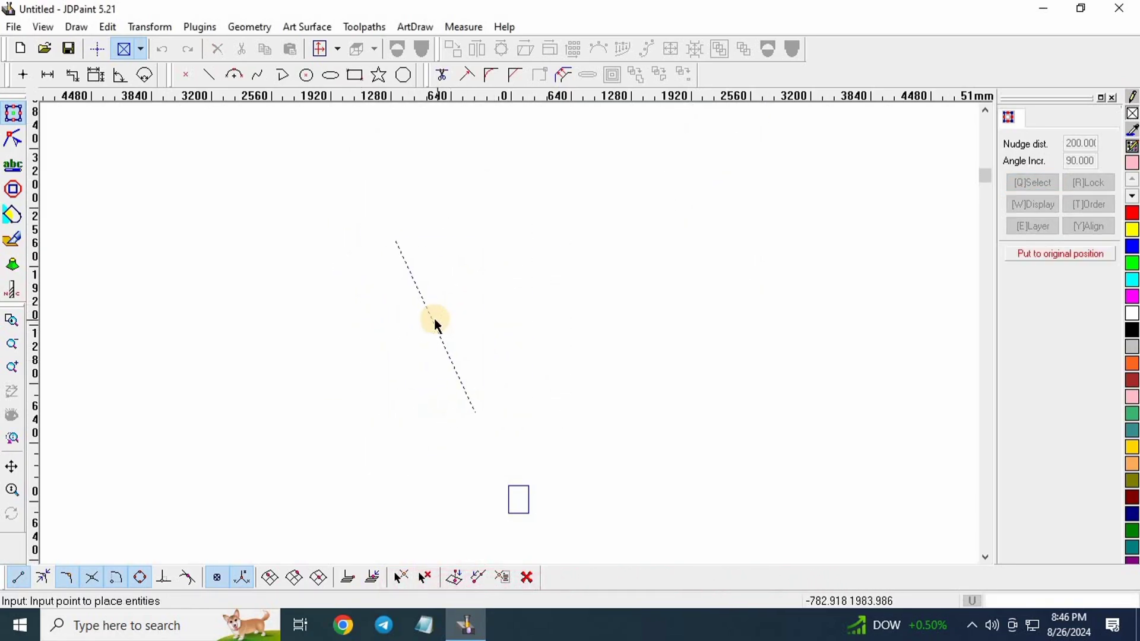
click(305, 303)
scroll(317, 305, up, 10)
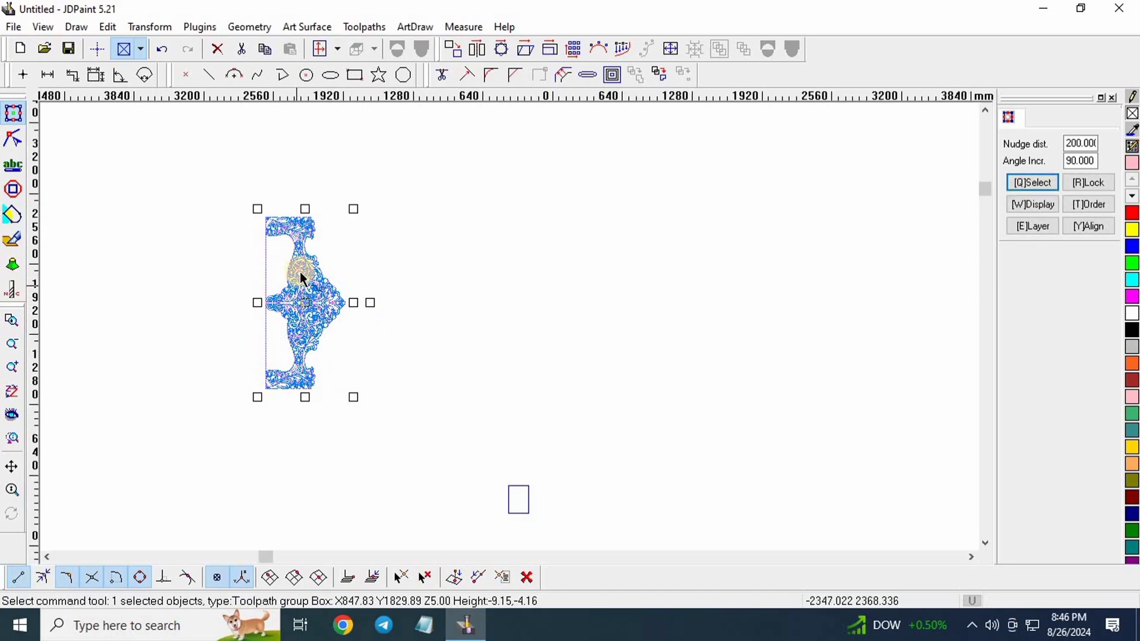
scroll(444, 274, down, 5)
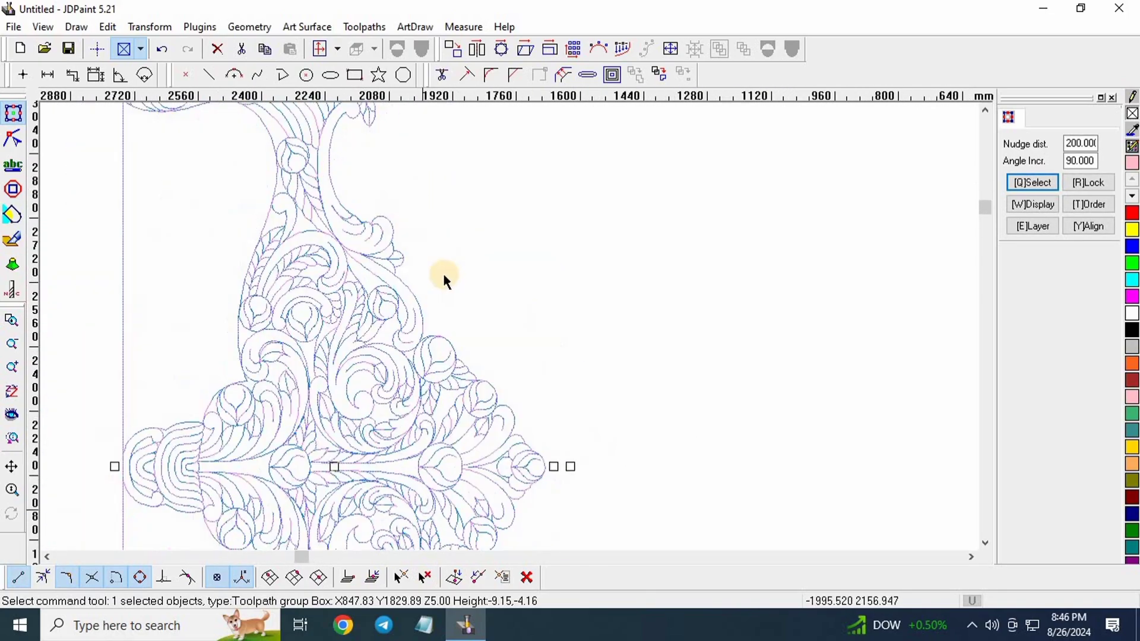
Step: Deselect the imported toolpath, start an import that accepts all files and set the file filter to En3d Files (*.eng)
scroll(345, 223, down, 2)
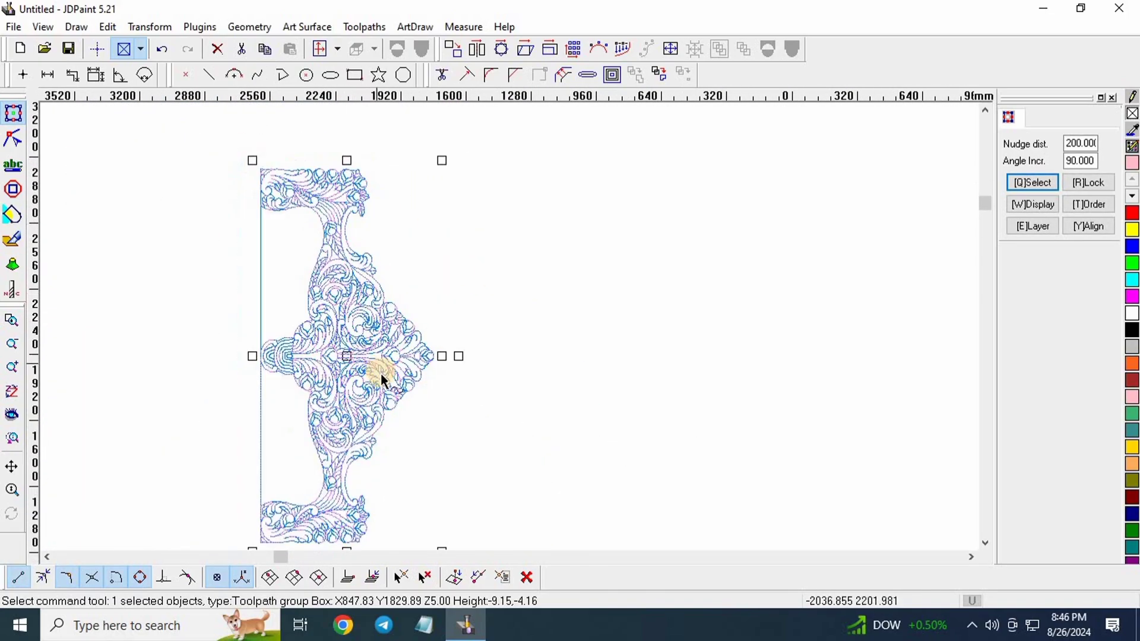
click(489, 207)
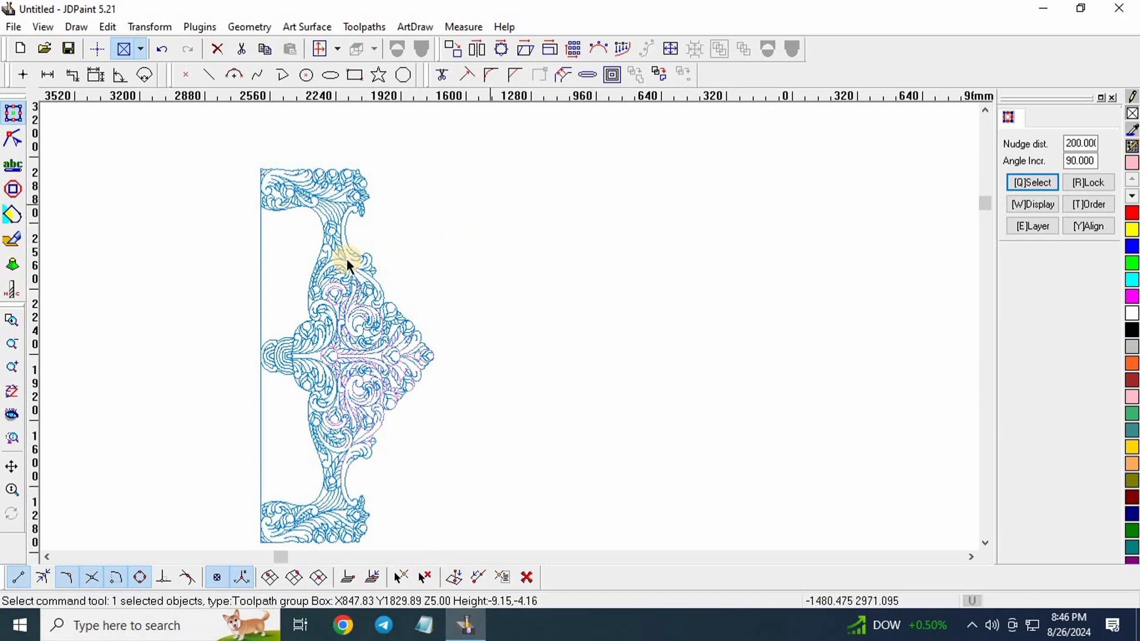
scroll(357, 207, down, 2)
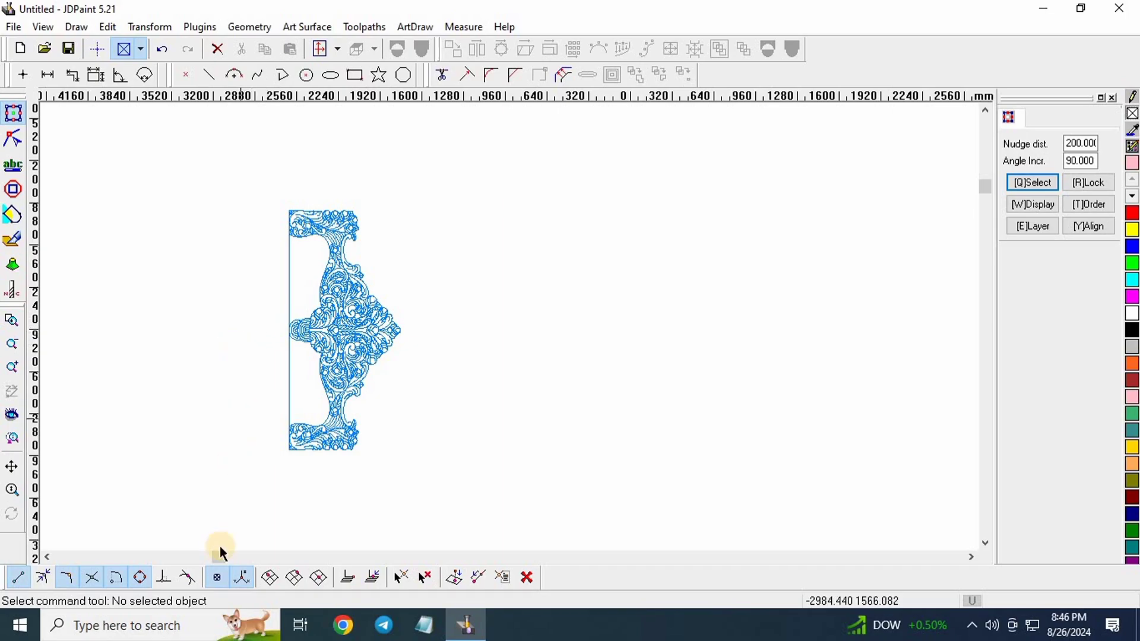
click(13, 24)
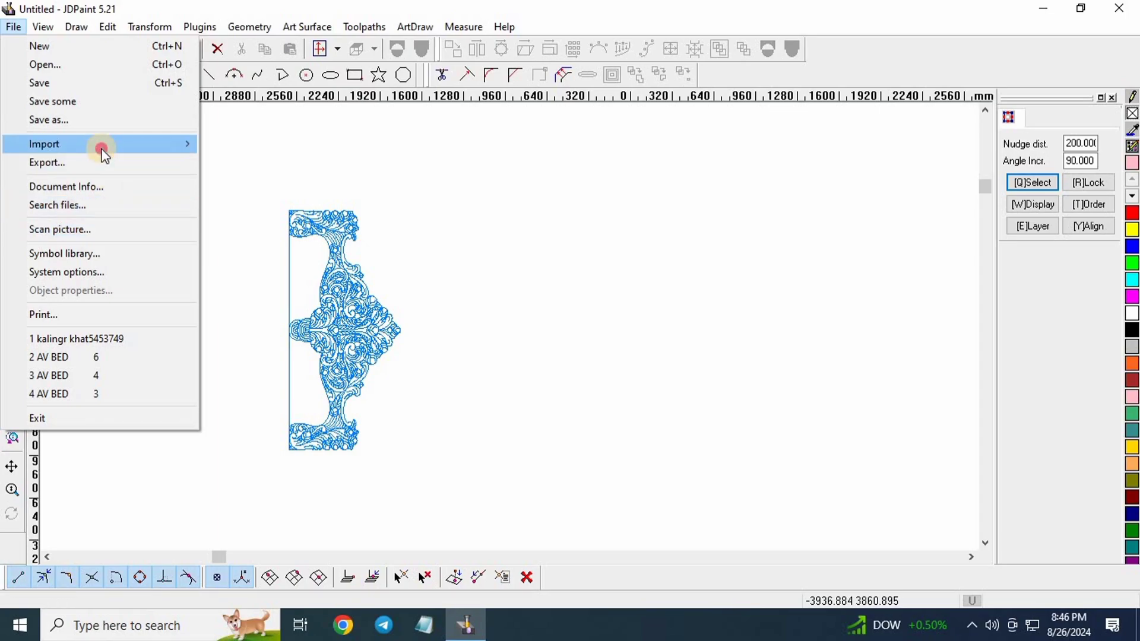
click(105, 153)
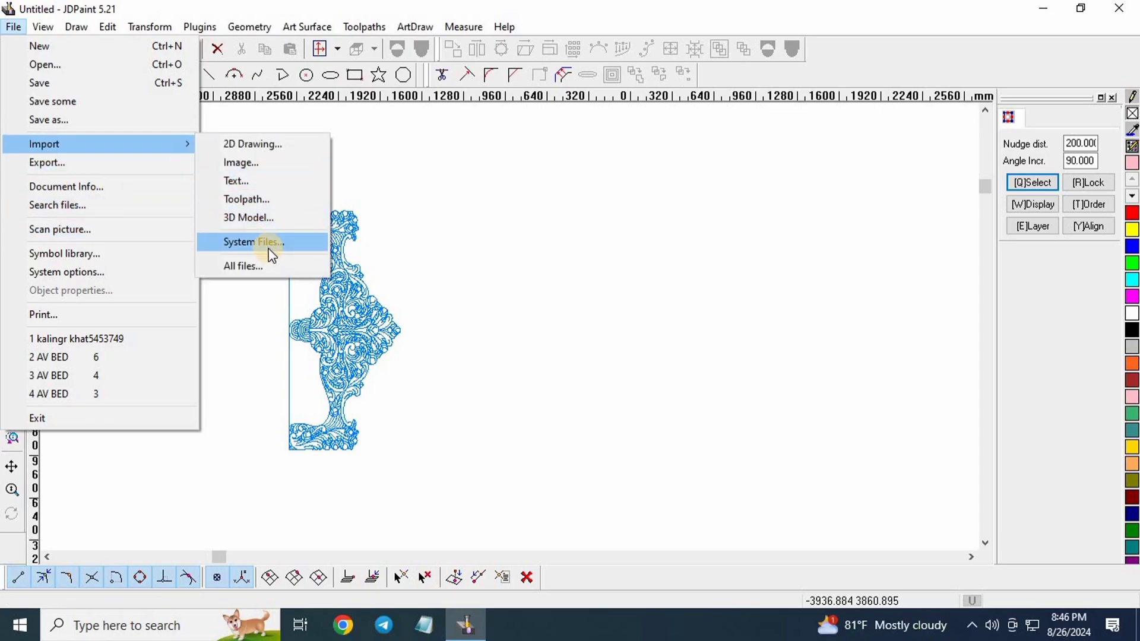
click(262, 275)
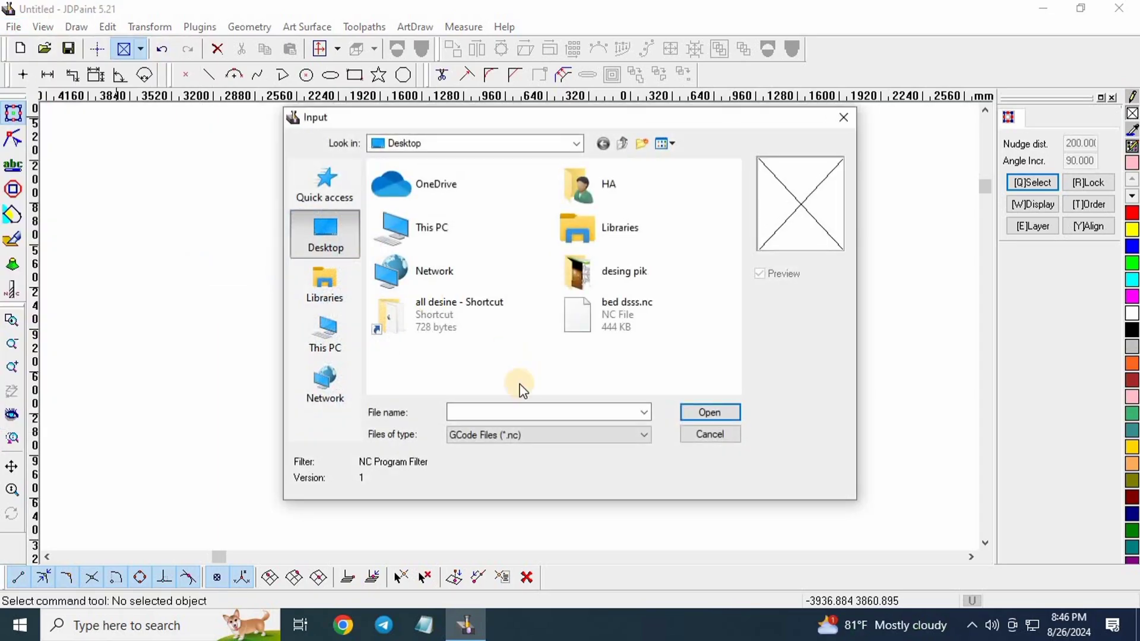
click(530, 436)
click(530, 435)
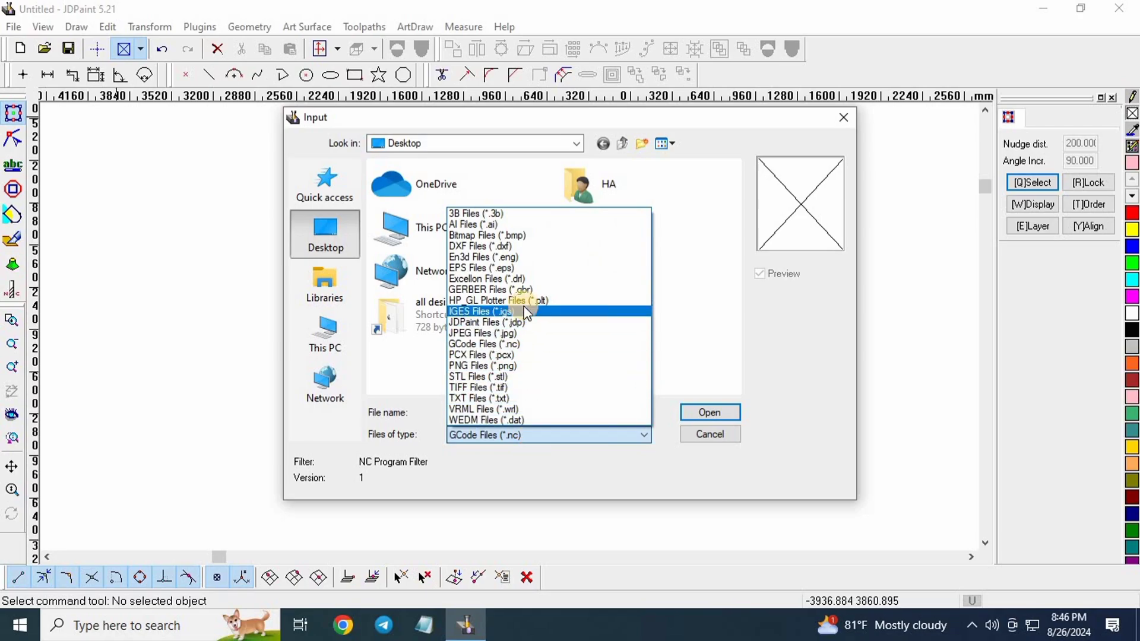
click(507, 259)
Step: Import the bed dsss JDSimu document from the Desktop and place its toolpath to the right of the first one
scroll(551, 274, down, 3)
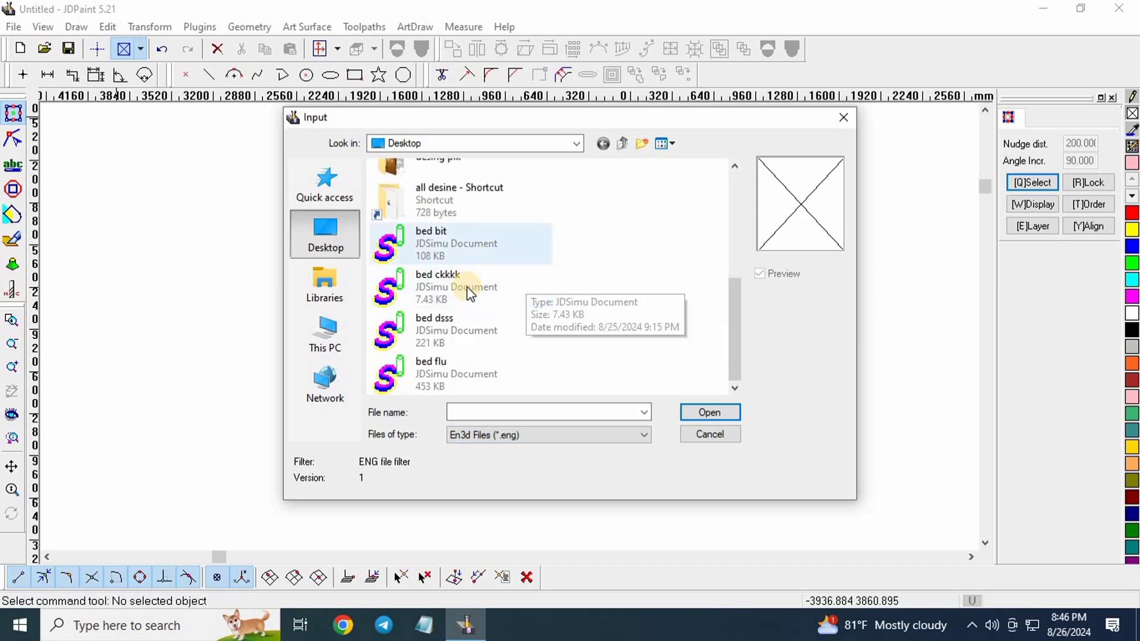
click(450, 327)
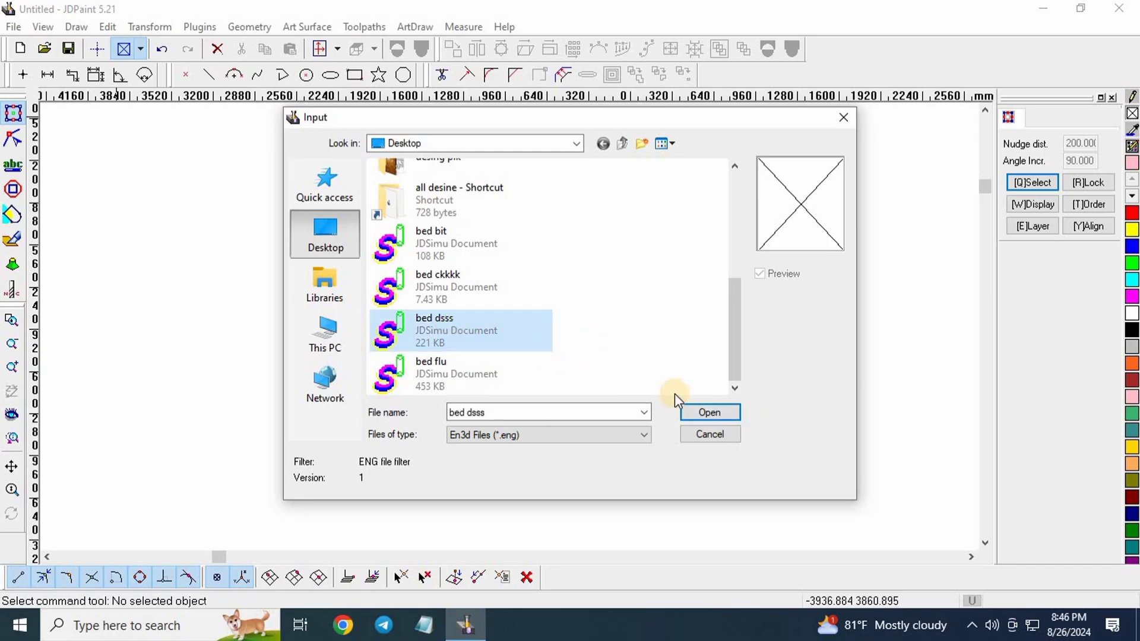
click(710, 413)
click(508, 333)
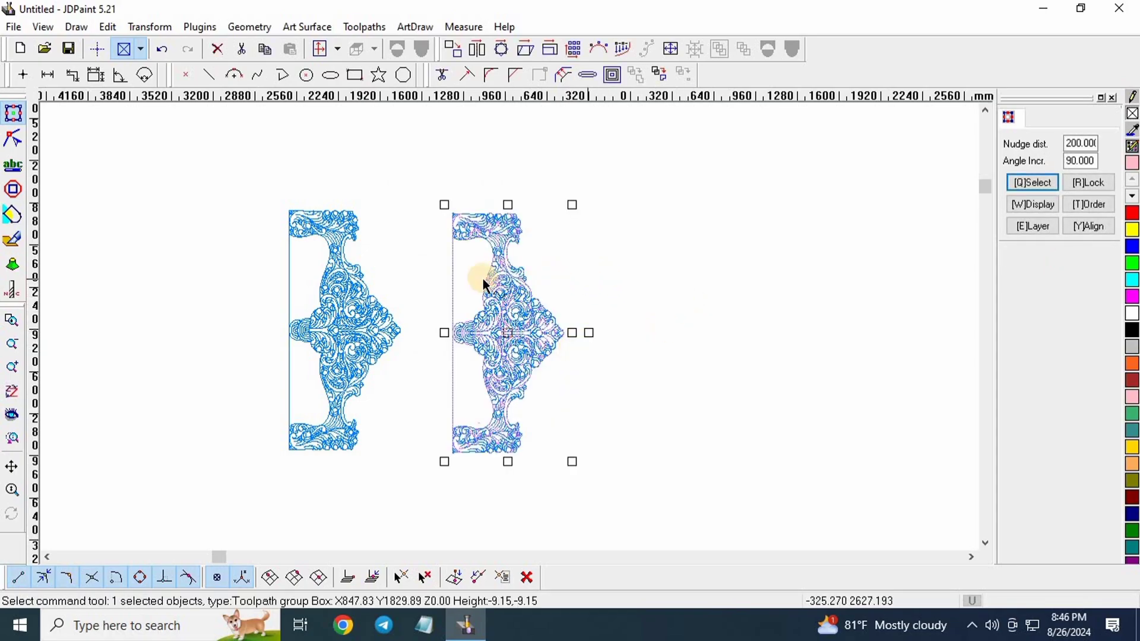
Step: Compare the two imported bed toolpaths side by side, examining their line work up close and as a whole
scroll(533, 320, up, 1)
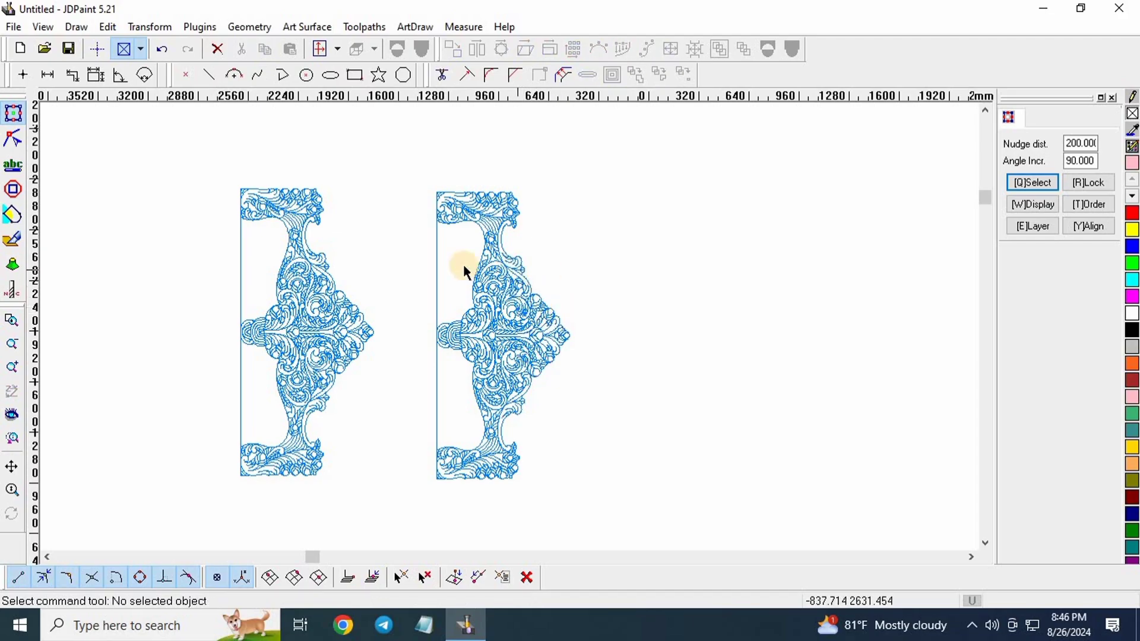
scroll(466, 280, down, 2)
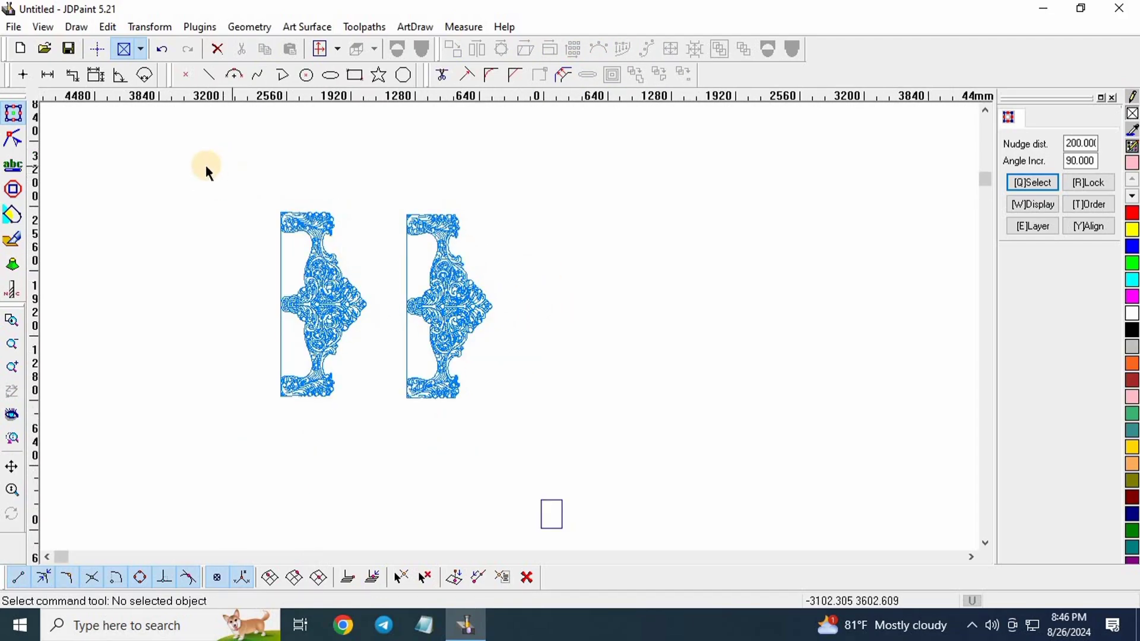
drag(206, 166, 719, 465)
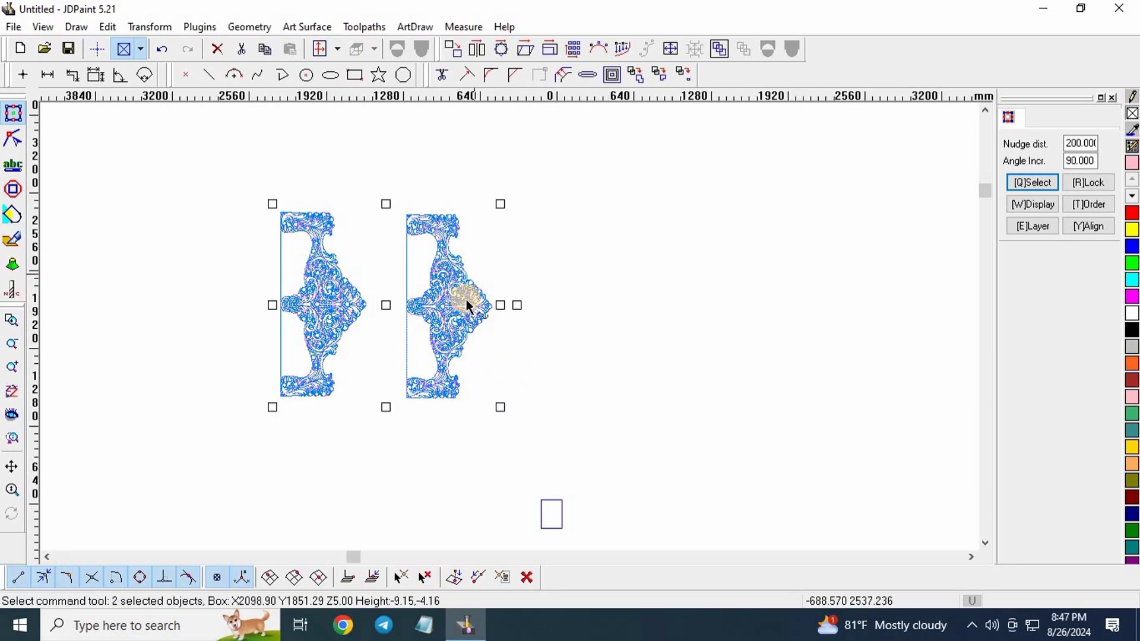
scroll(466, 299, up, 4)
scroll(438, 320, down, 2)
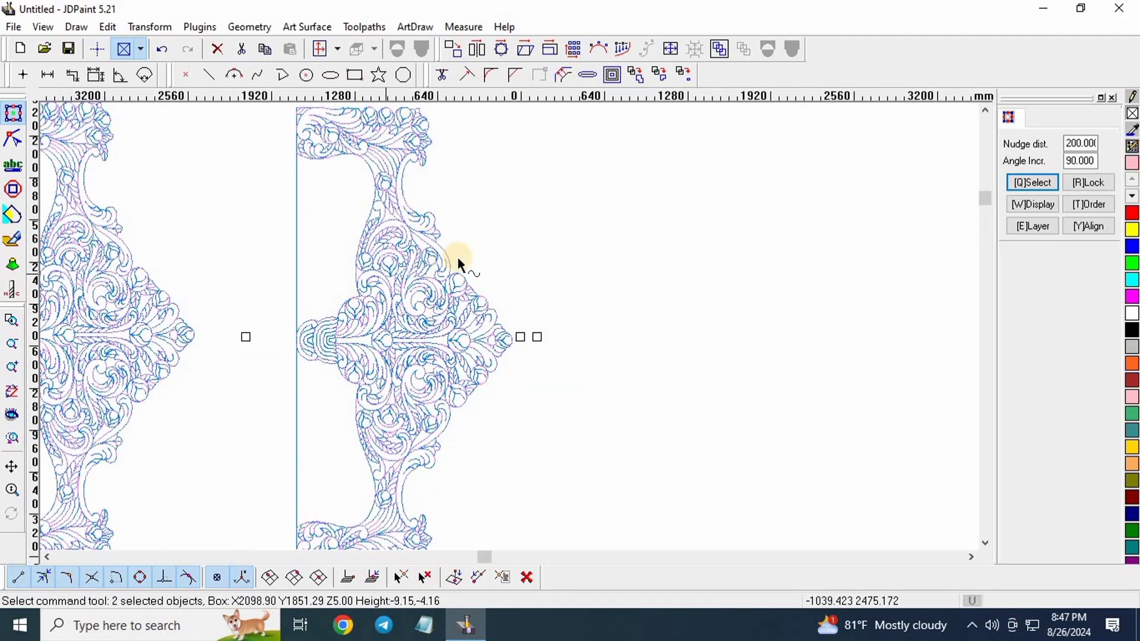
scroll(344, 216, down, 3)
scroll(386, 357, up, 4)
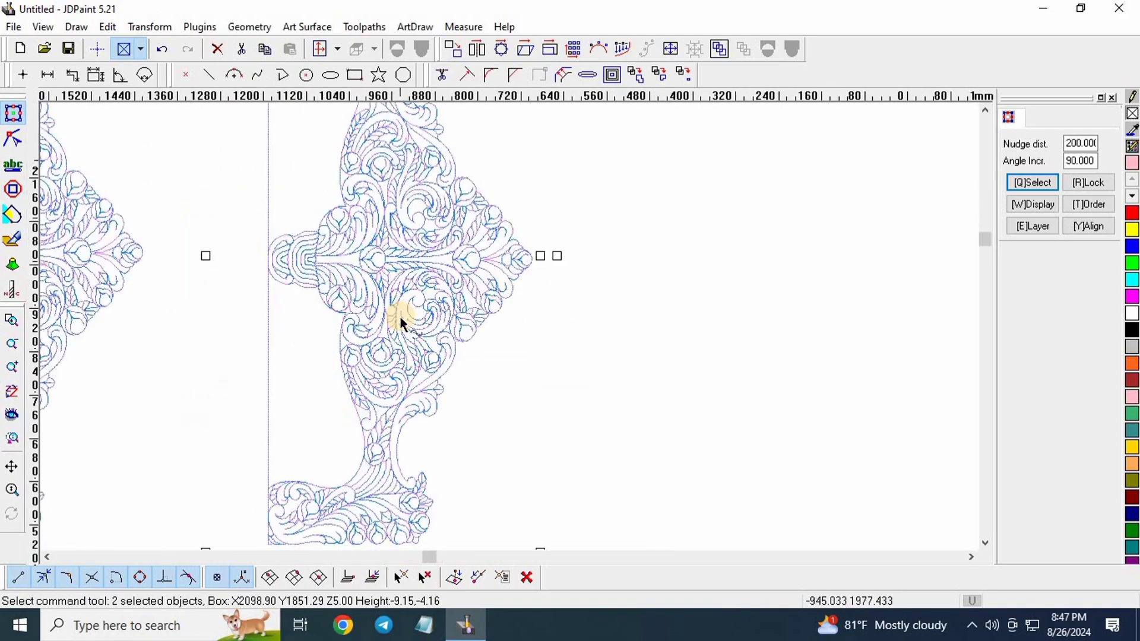
scroll(439, 339, up, 2)
scroll(443, 339, down, 6)
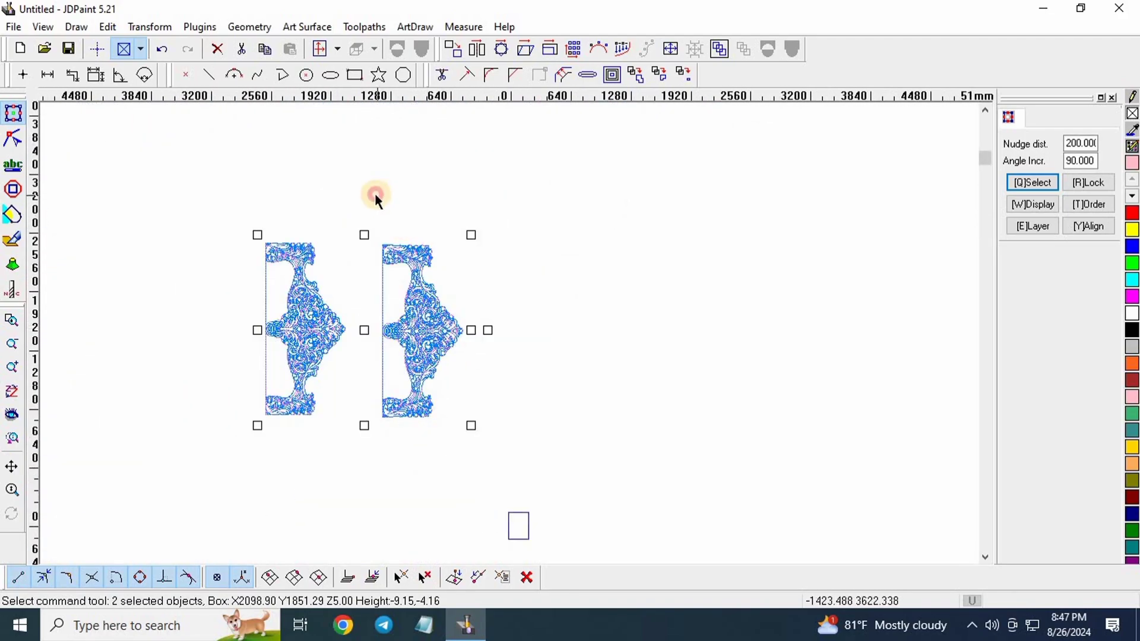
click(375, 195)
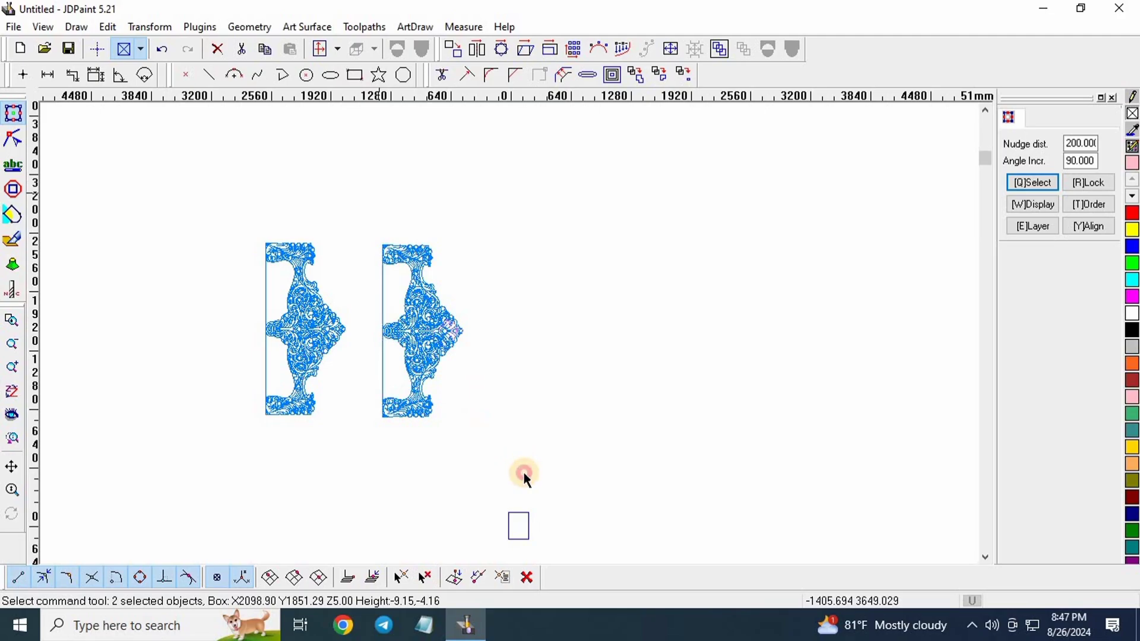
Step: Select both bed toolpaths, convert them to graphics and check the resulting curves up close
drag(524, 474, 531, 495)
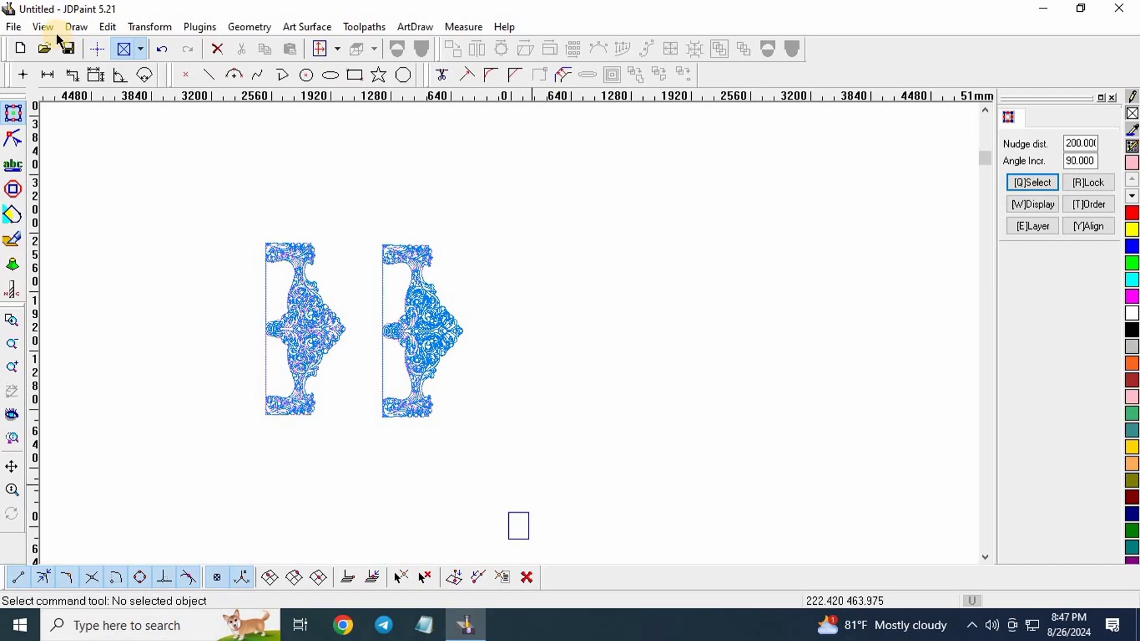
click(145, 28)
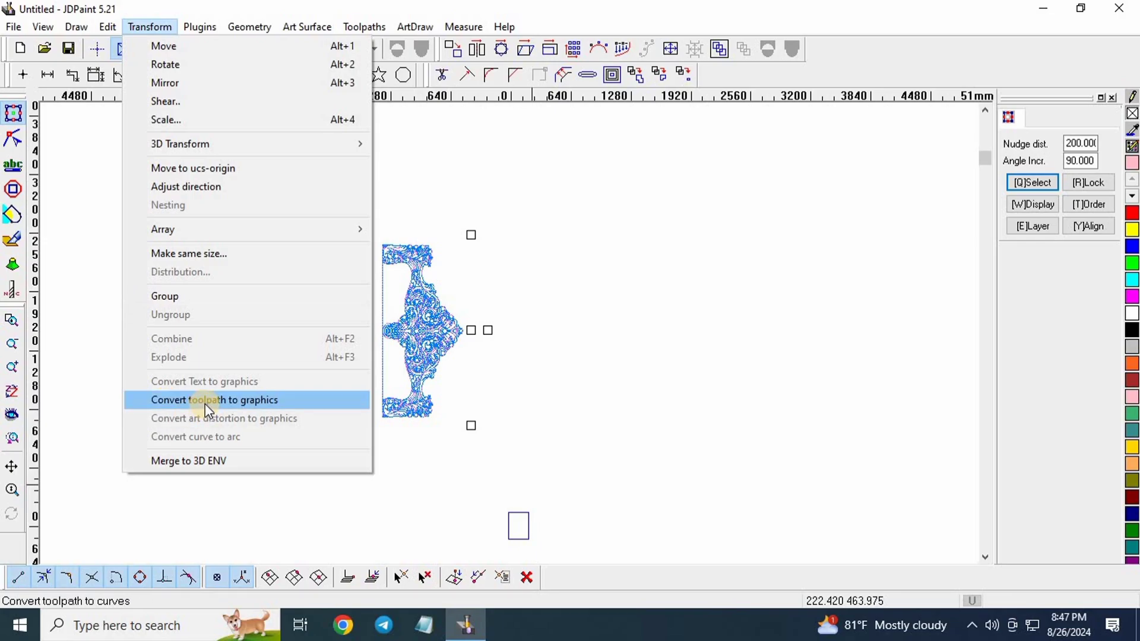
click(247, 402)
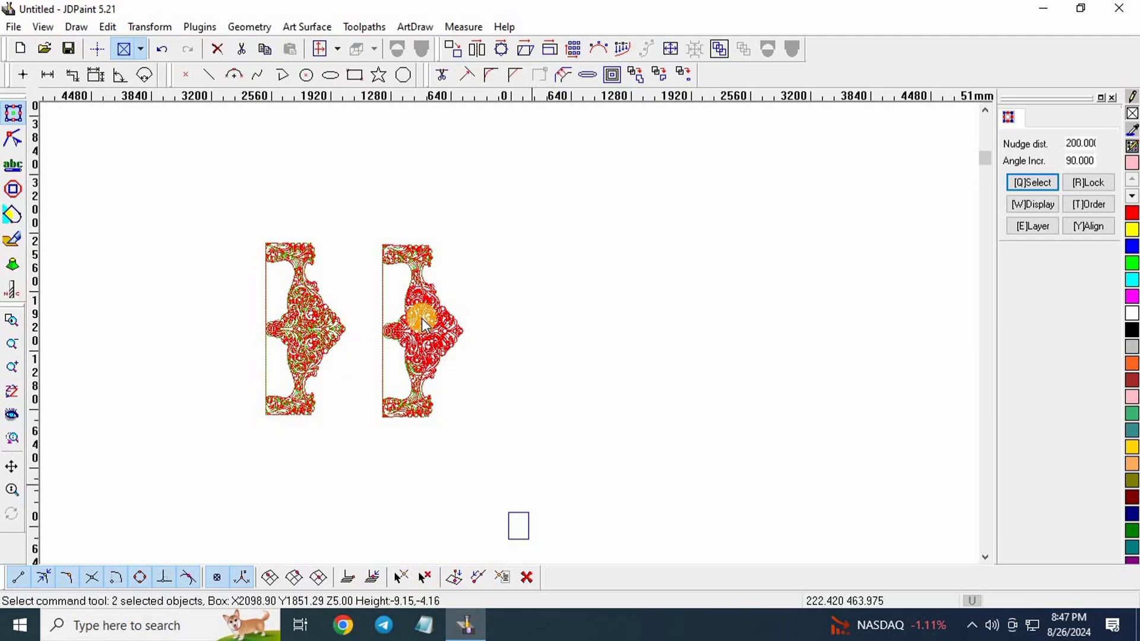
scroll(422, 320, up, 7)
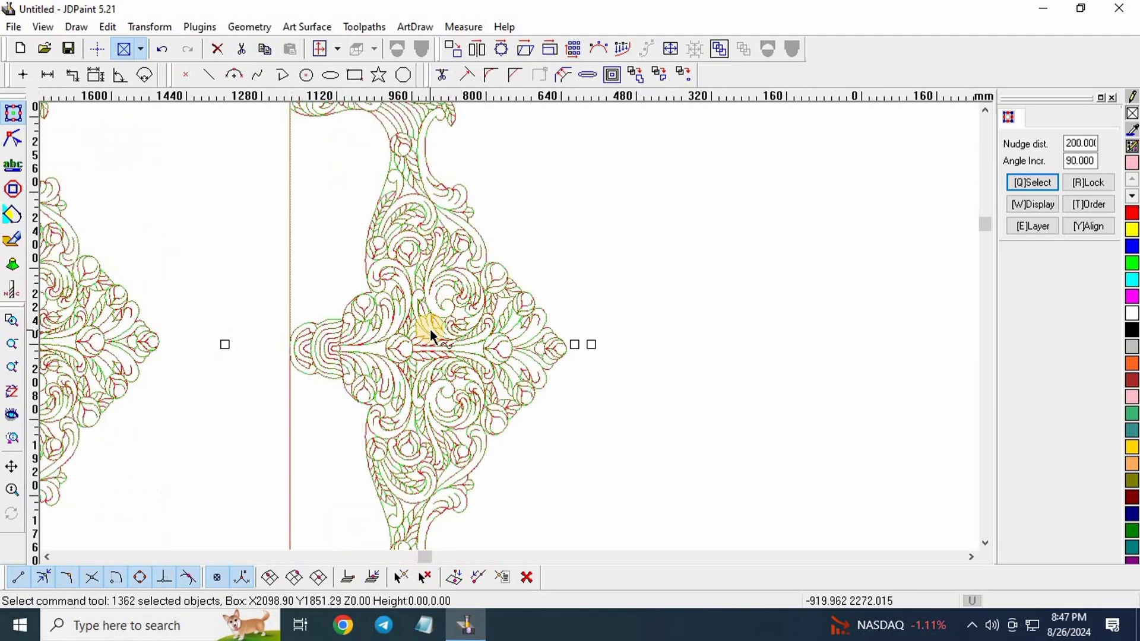
scroll(436, 326, up, 3)
scroll(448, 321, down, 10)
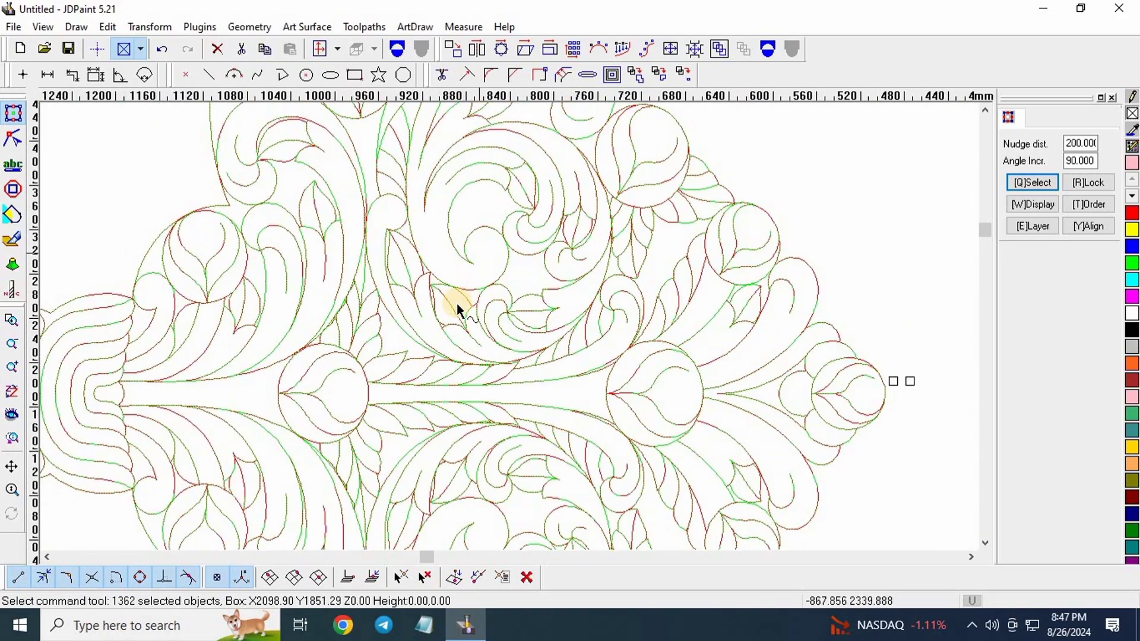
Step: Delete the left copy of the converted bed design
click(541, 247)
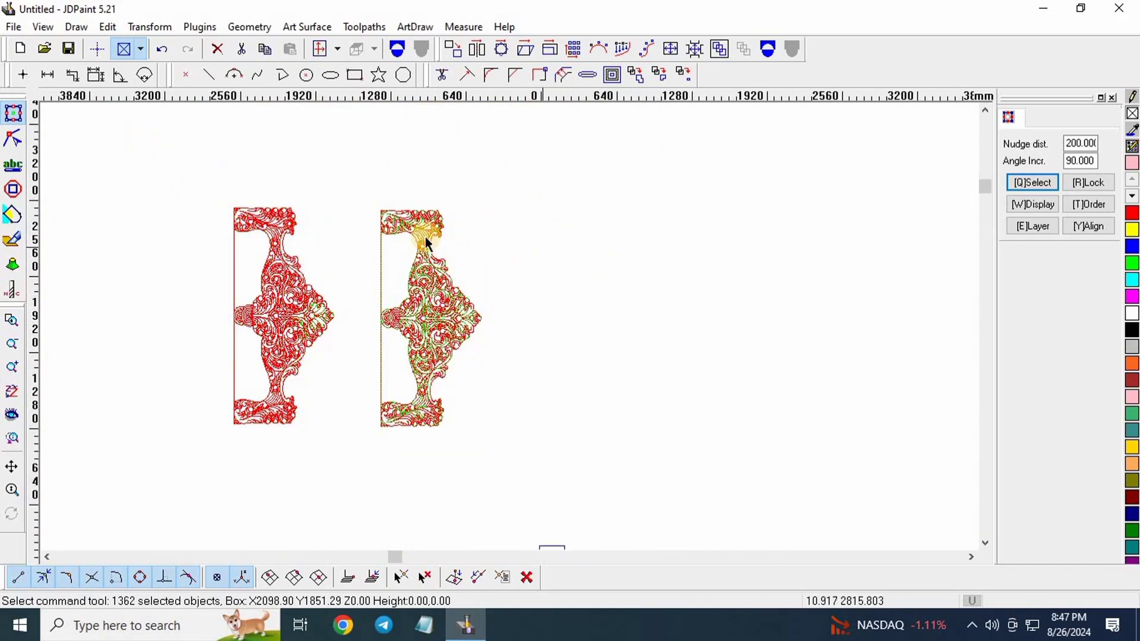
drag(137, 158, 366, 486)
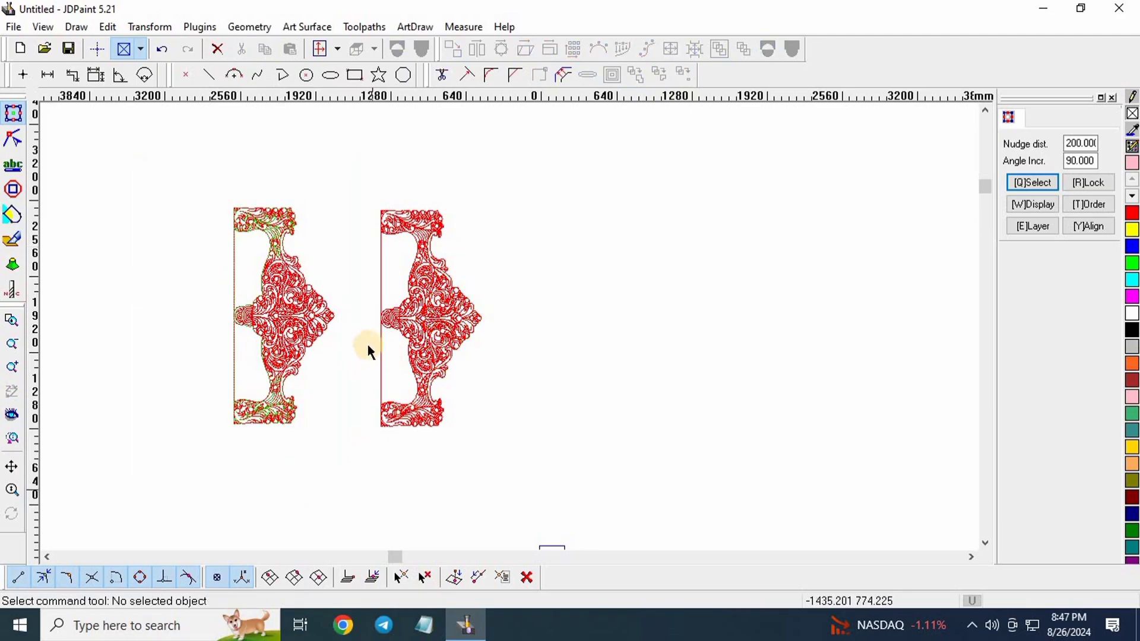
key(Delete)
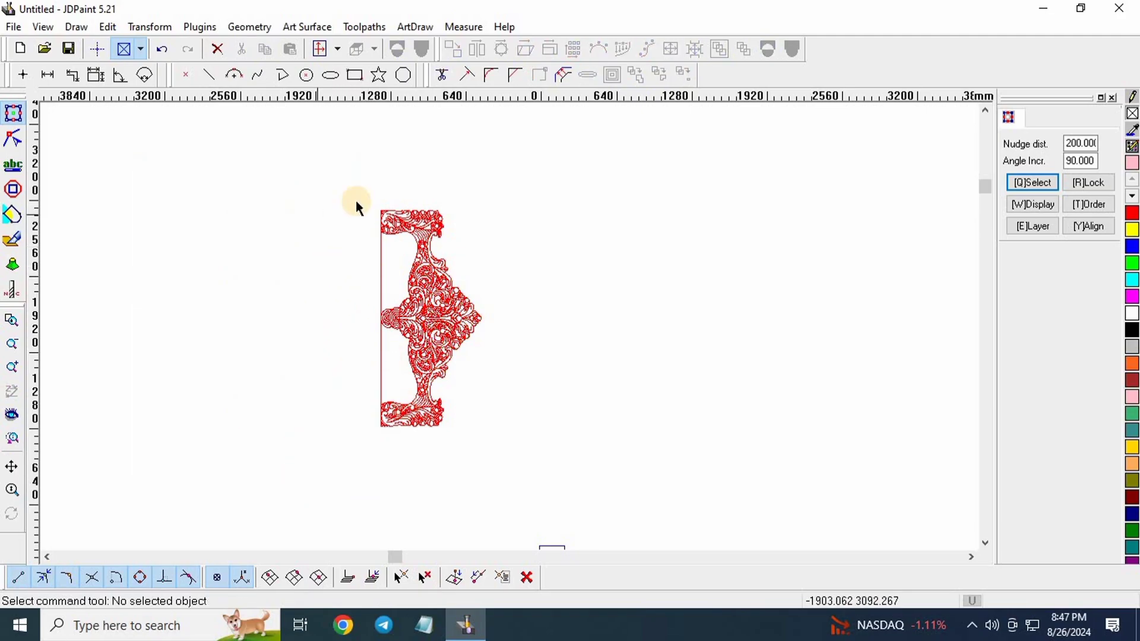
Step: Select all curves of the remaining bed design and combine them into a single object
drag(494, 364, 565, 509)
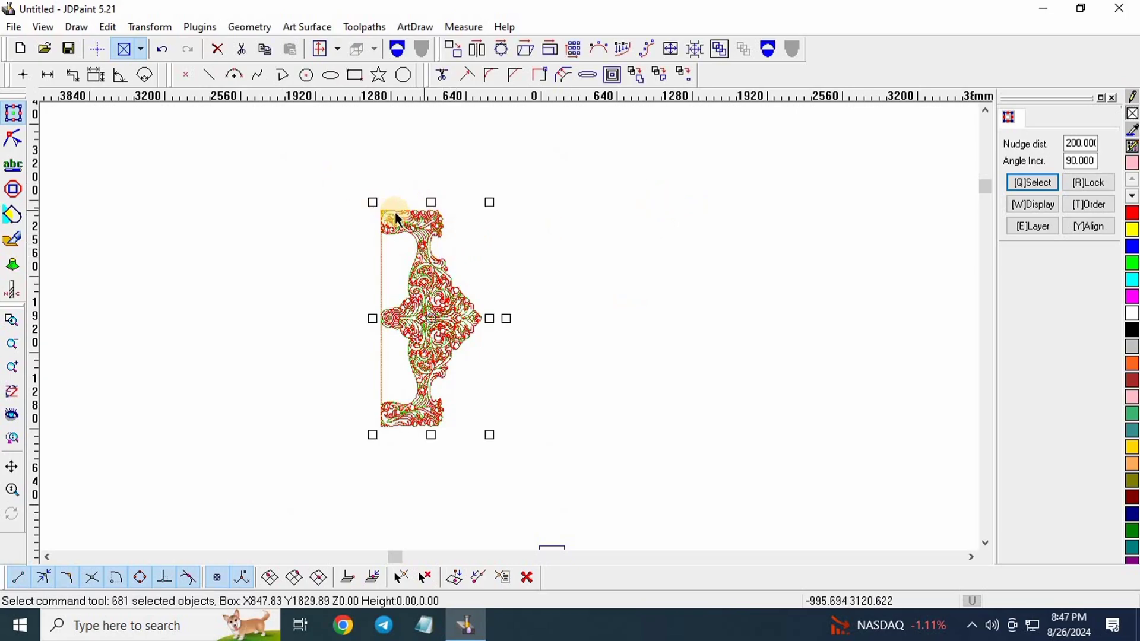
drag(351, 171, 565, 506)
drag(496, 365, 580, 519)
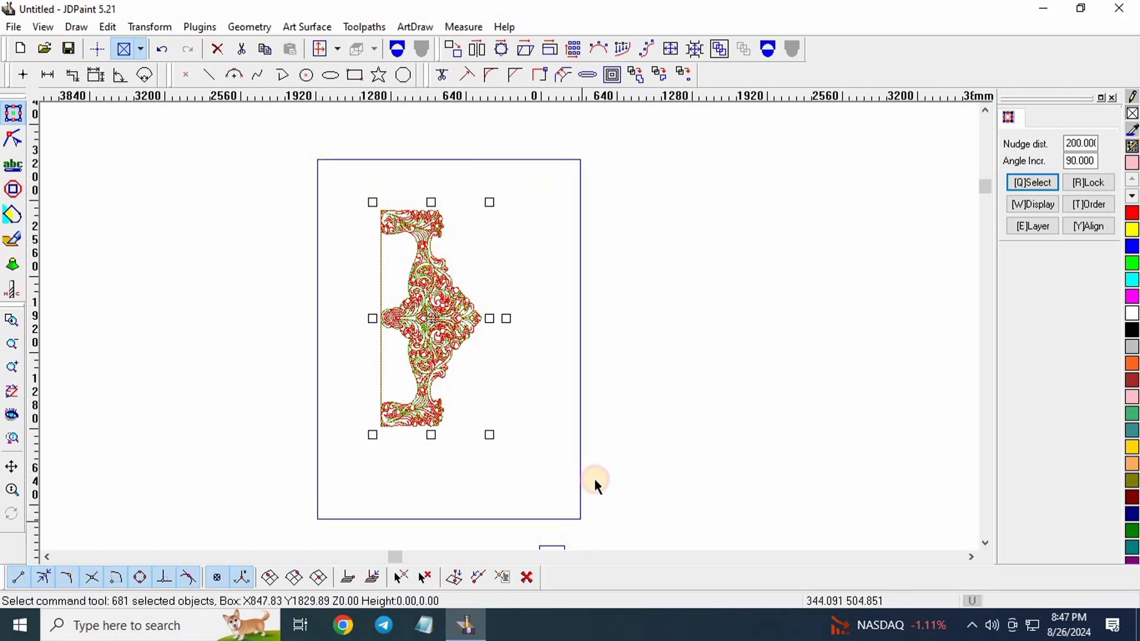
click(768, 52)
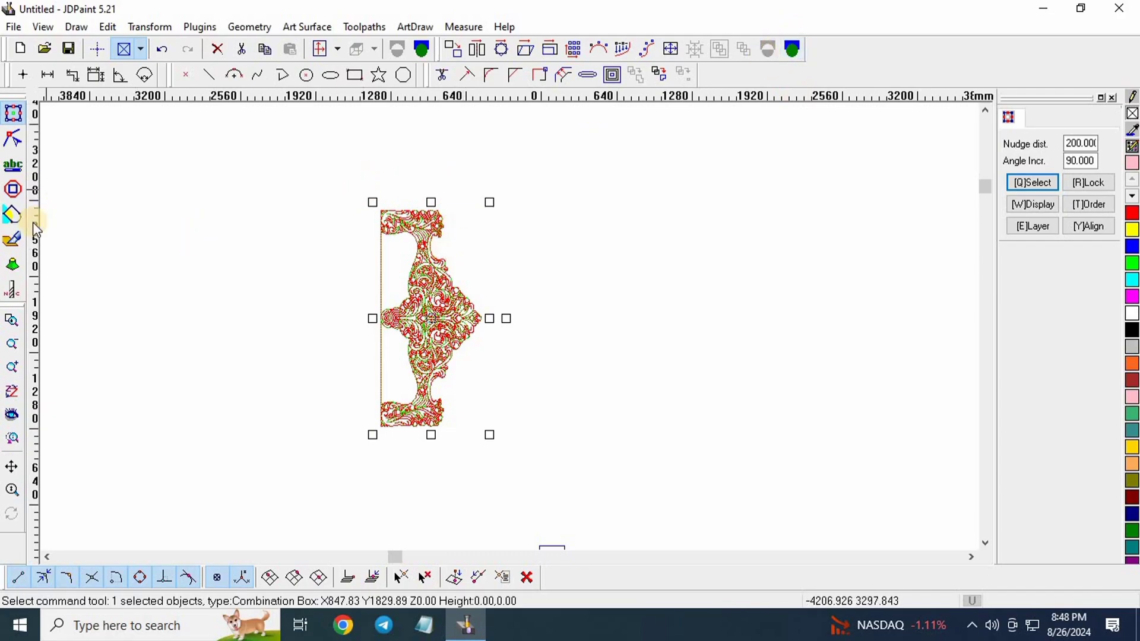
Step: Select every node of the combined bed design in node editing and auto-reduce them
click(15, 138)
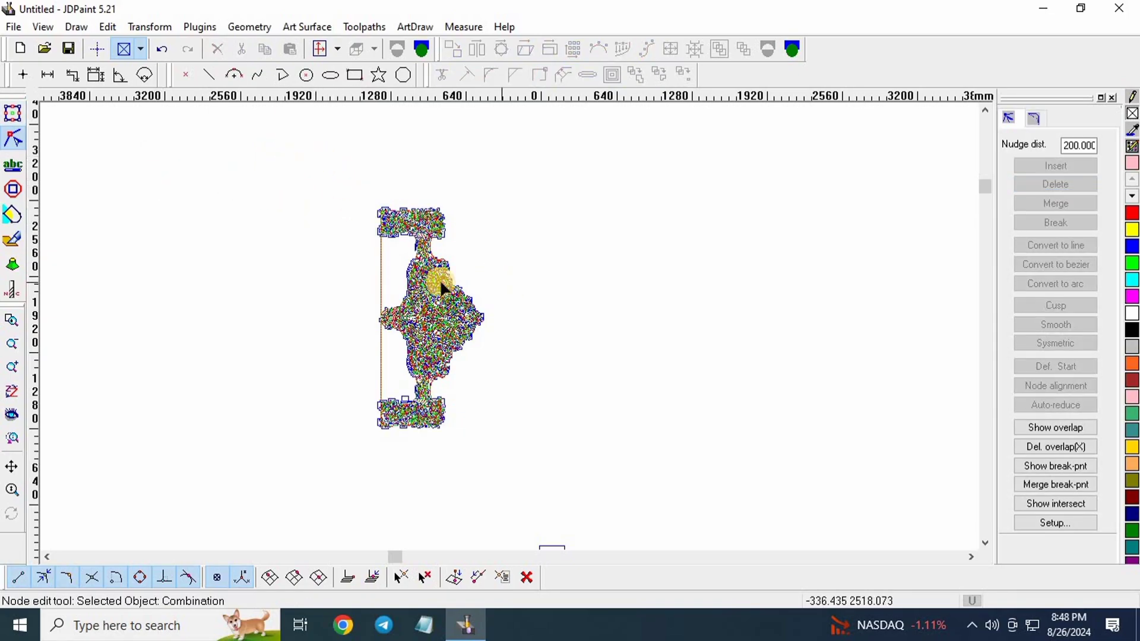
drag(271, 155, 605, 516)
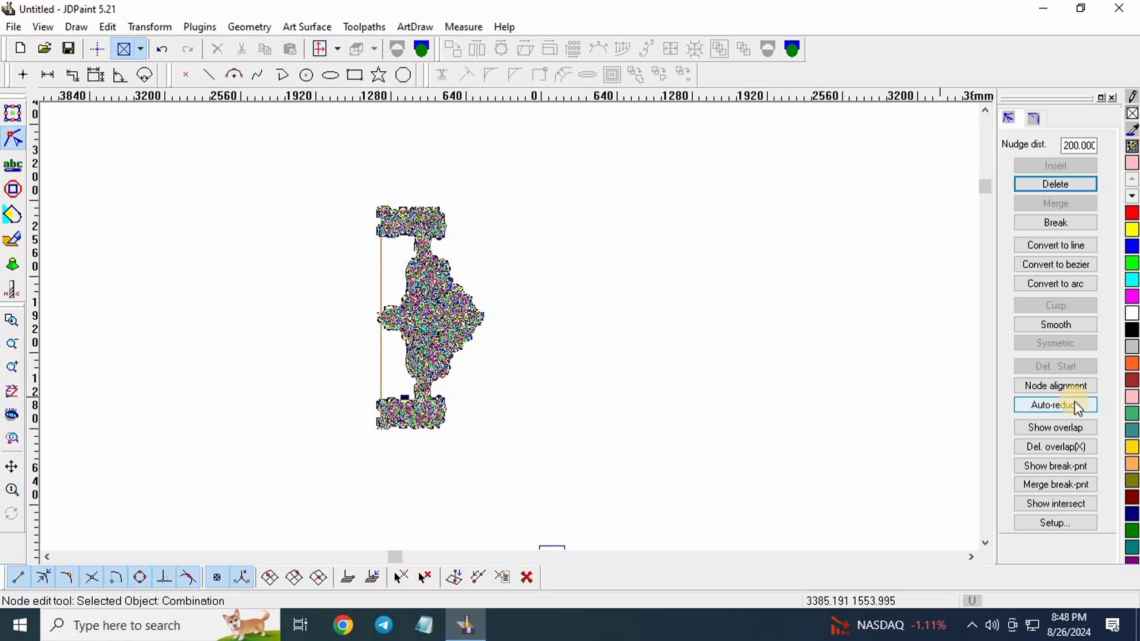
click(1075, 406)
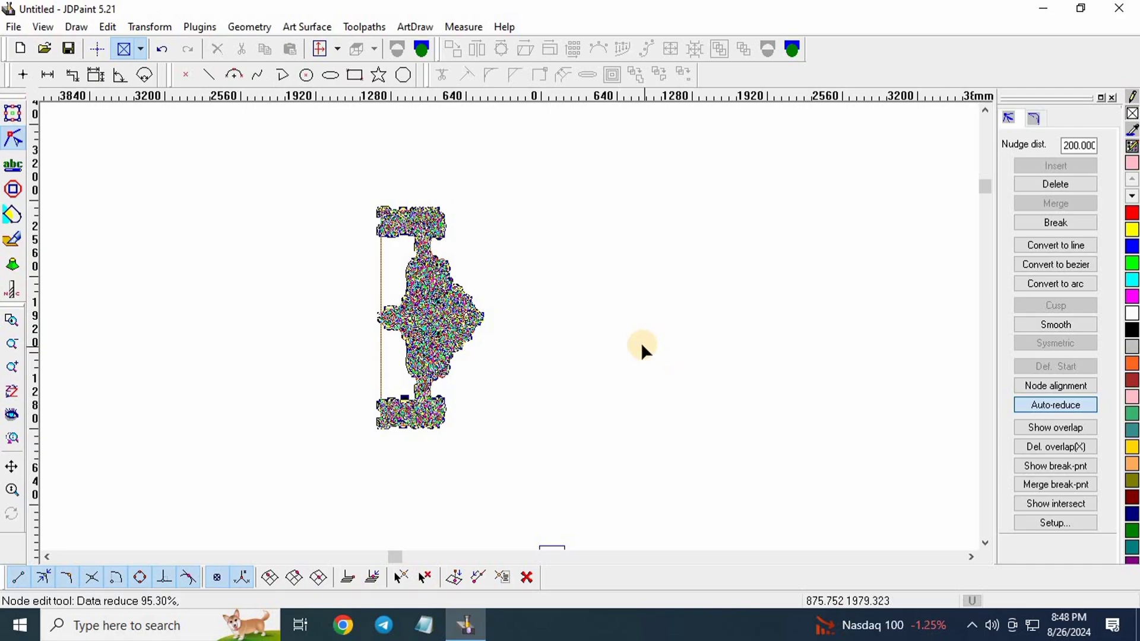
Step: Inspect the reduced nodes up close, return to object selection and review the whole bed design
scroll(451, 317, up, 10)
scroll(448, 314, up, 5)
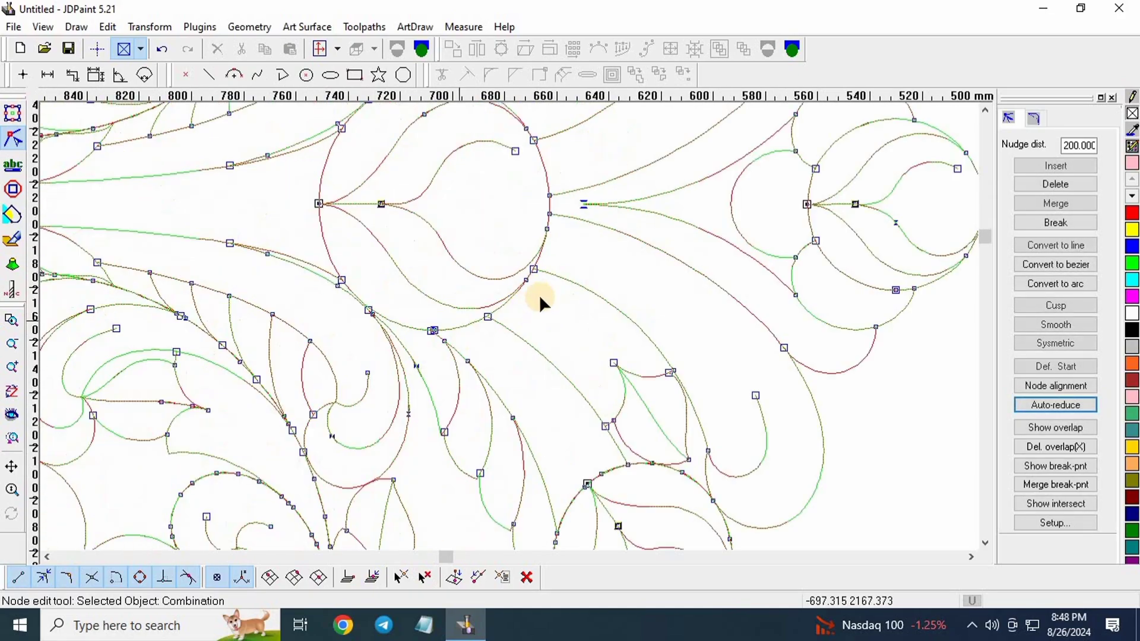
scroll(494, 330, up, 2)
scroll(210, 298, down, 5)
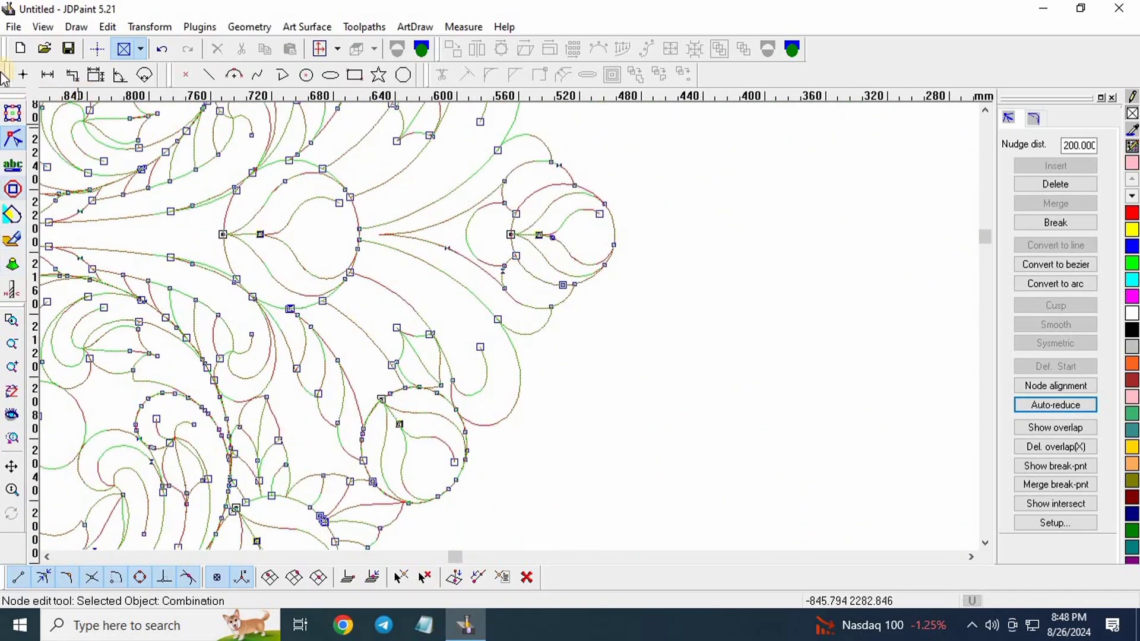
click(12, 114)
scroll(496, 324, down, 3)
scroll(445, 310, down, 2)
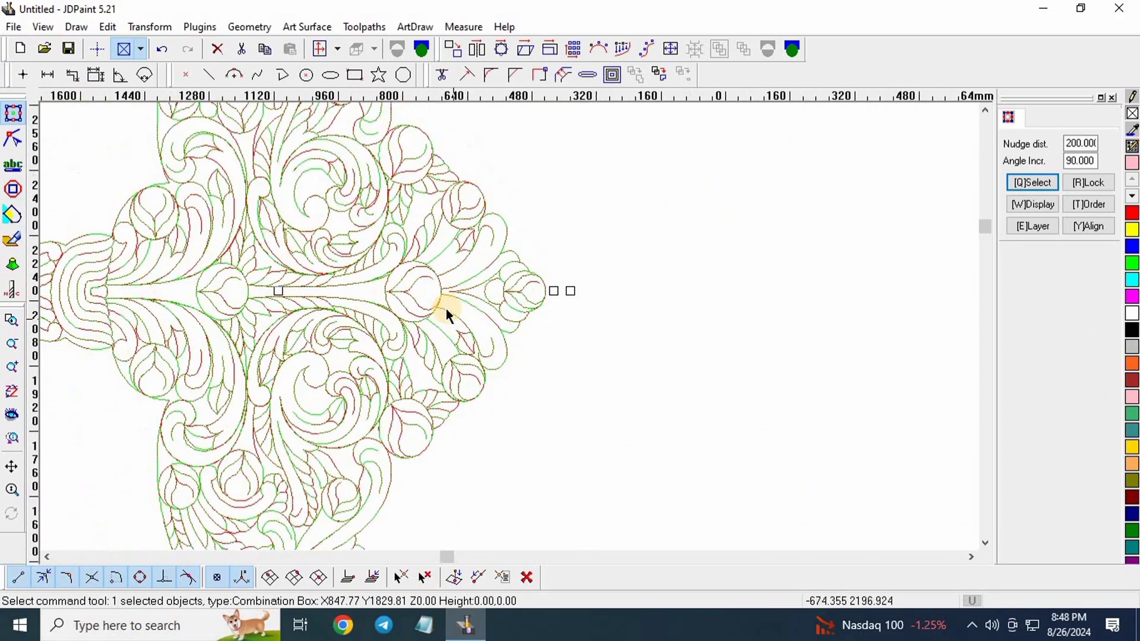
scroll(445, 368, down, 2)
scroll(433, 331, down, 2)
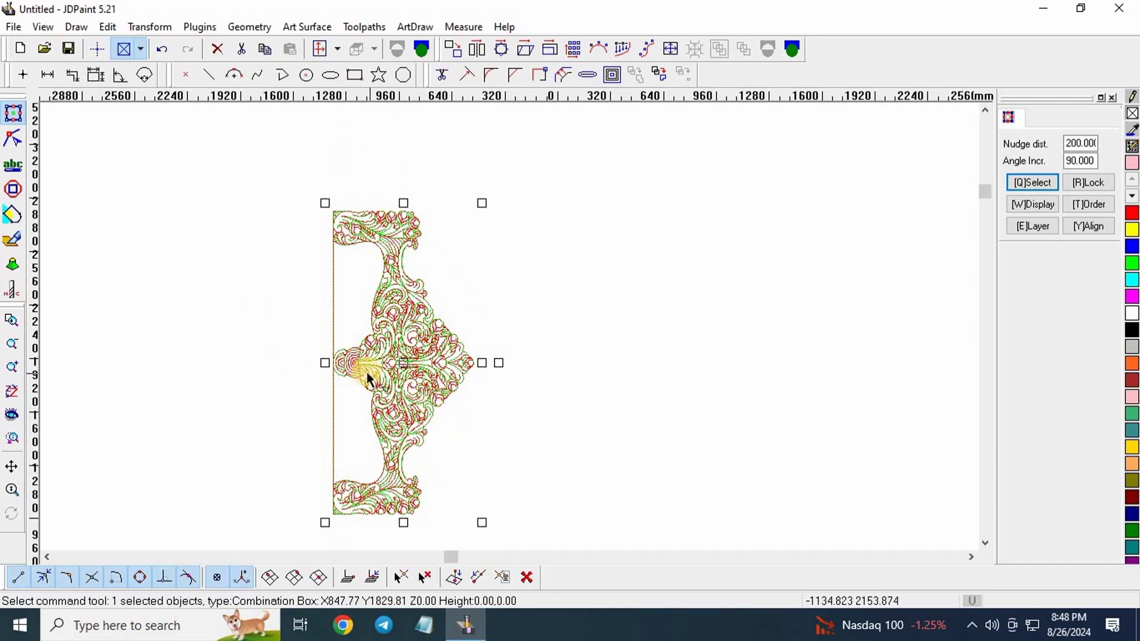
Step: Rotate the whole bed design 90 degrees so the headboard stands upright with its straight edge as the base
scroll(408, 378, up, 1)
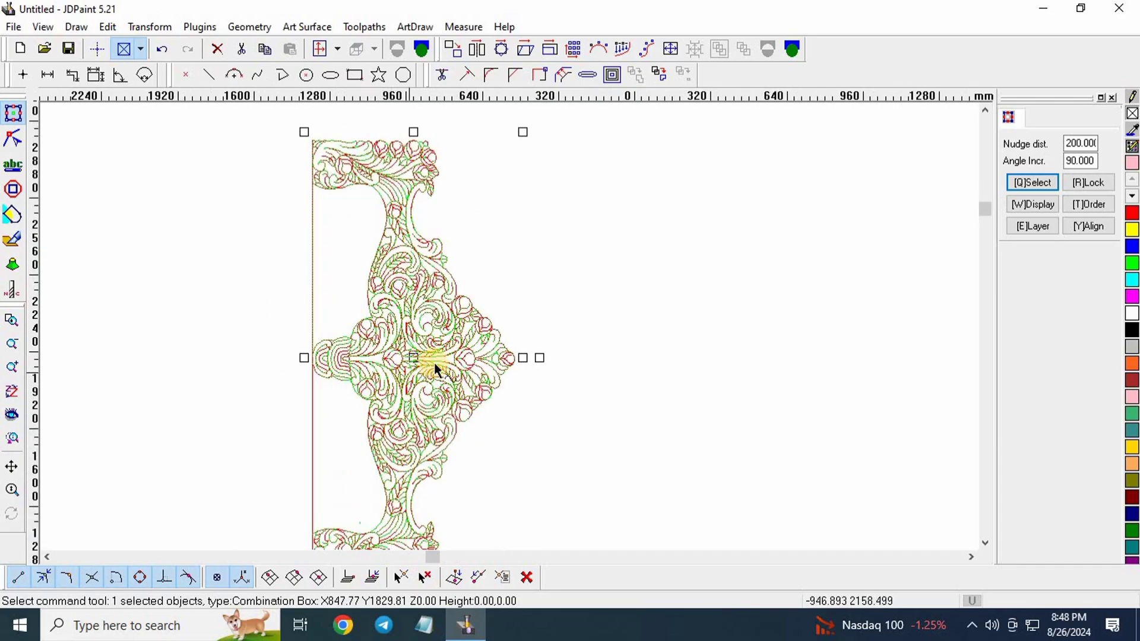
scroll(369, 297, down, 1)
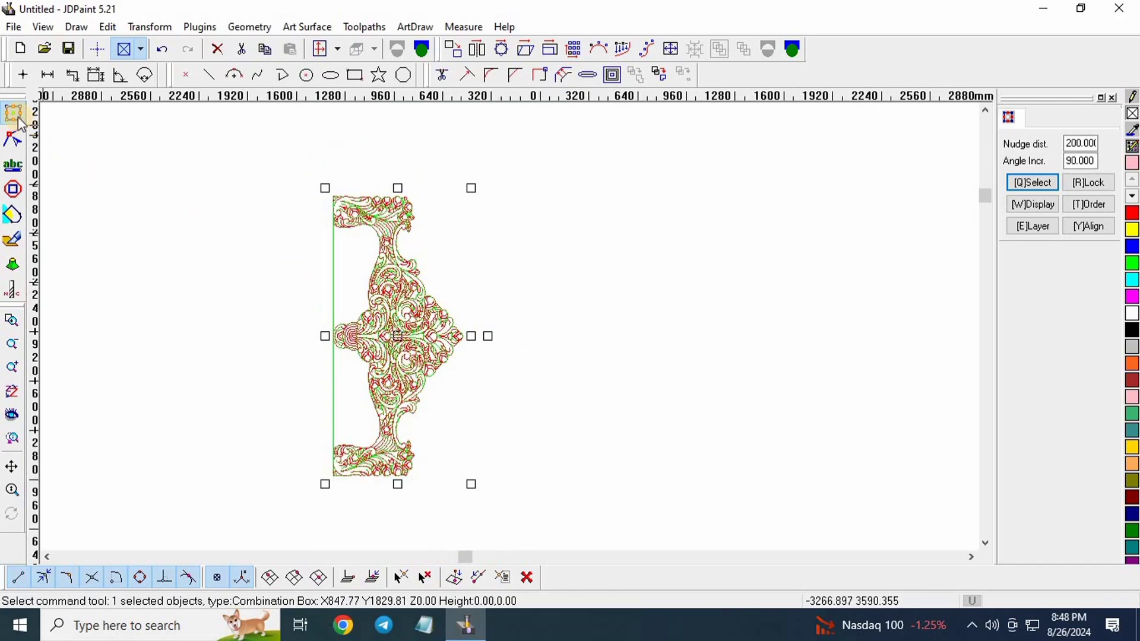
scroll(353, 221, up, 2)
scroll(356, 222, up, 1)
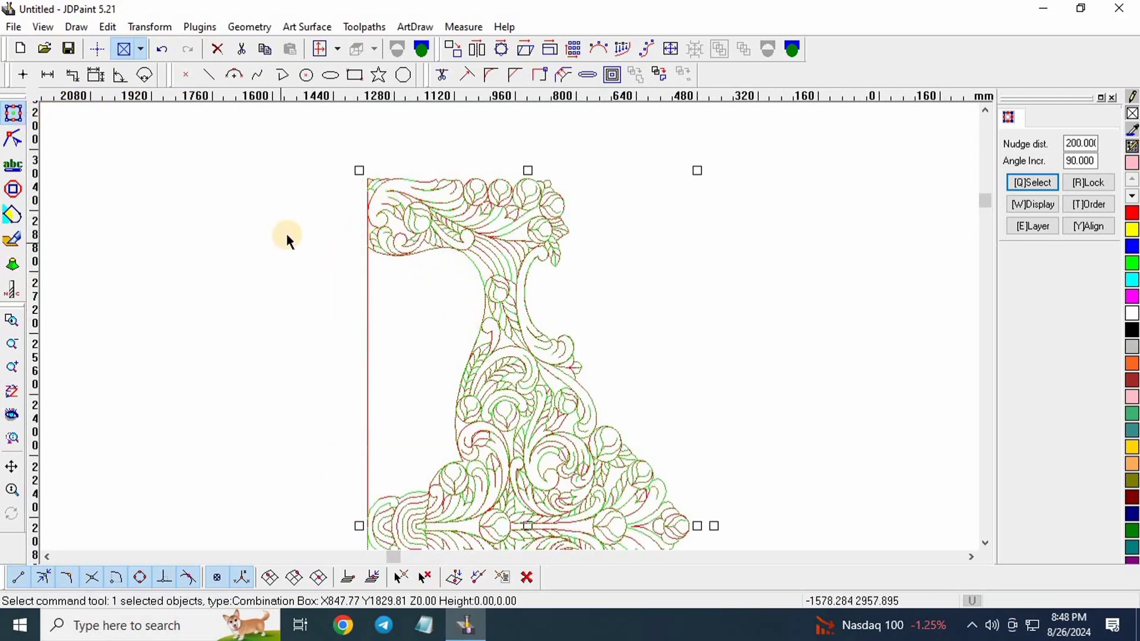
scroll(289, 241, down, 3)
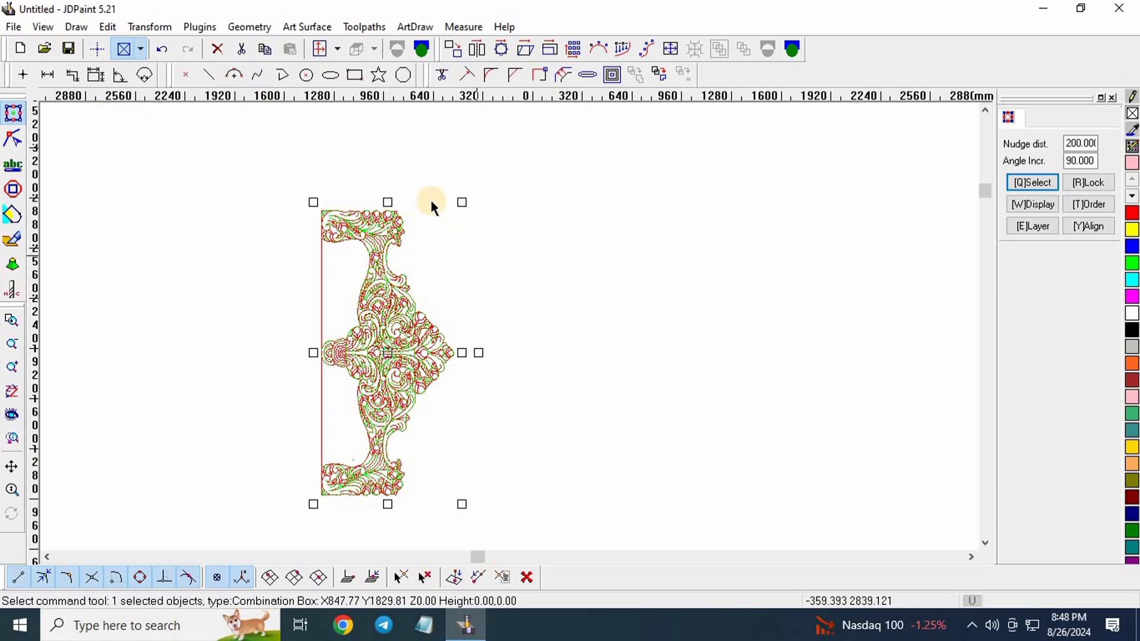
drag(245, 170, 618, 555)
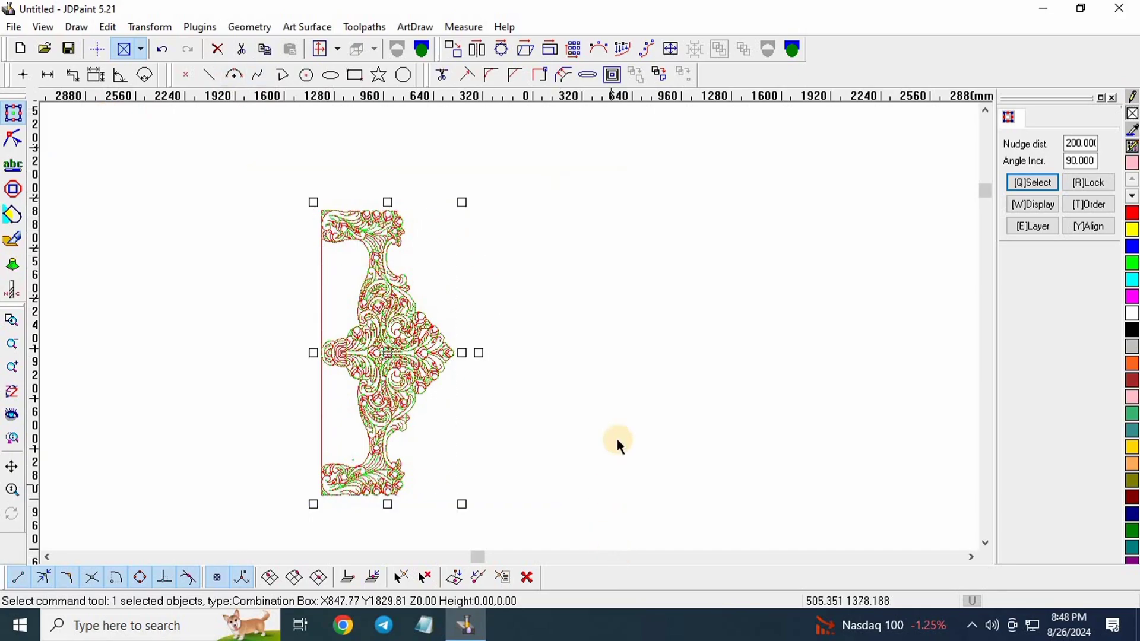
drag(478, 353, 447, 272)
drag(386, 326, 386, 326)
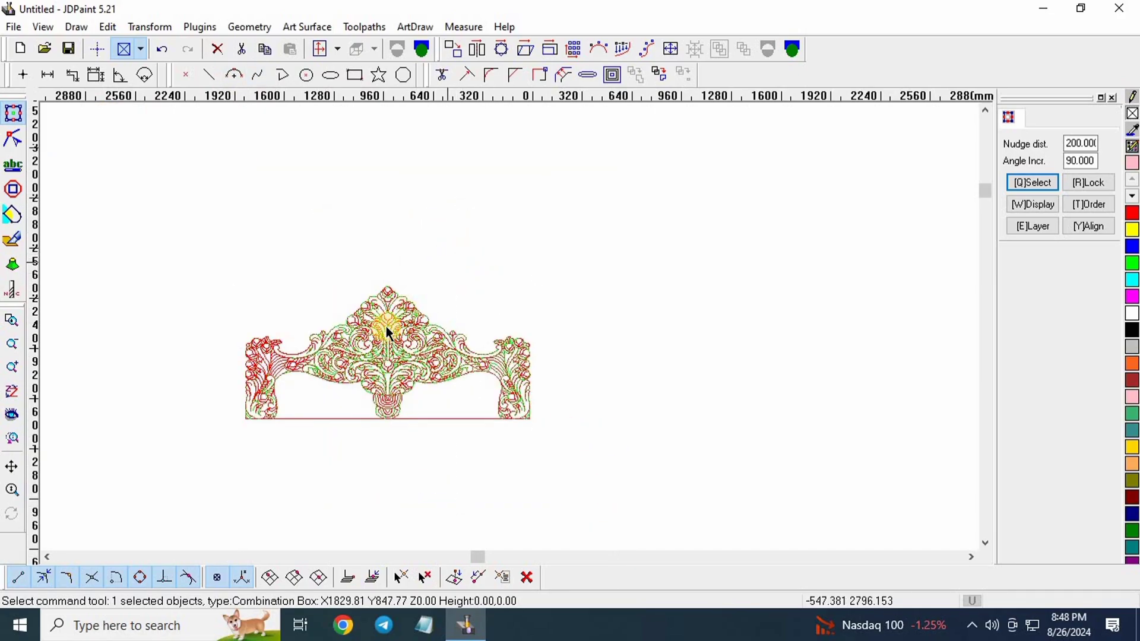
Step: Examine the upright headboard's linework overall and up close, with the combined design selected, around the scrolls beside its centre
scroll(380, 325, up, 3)
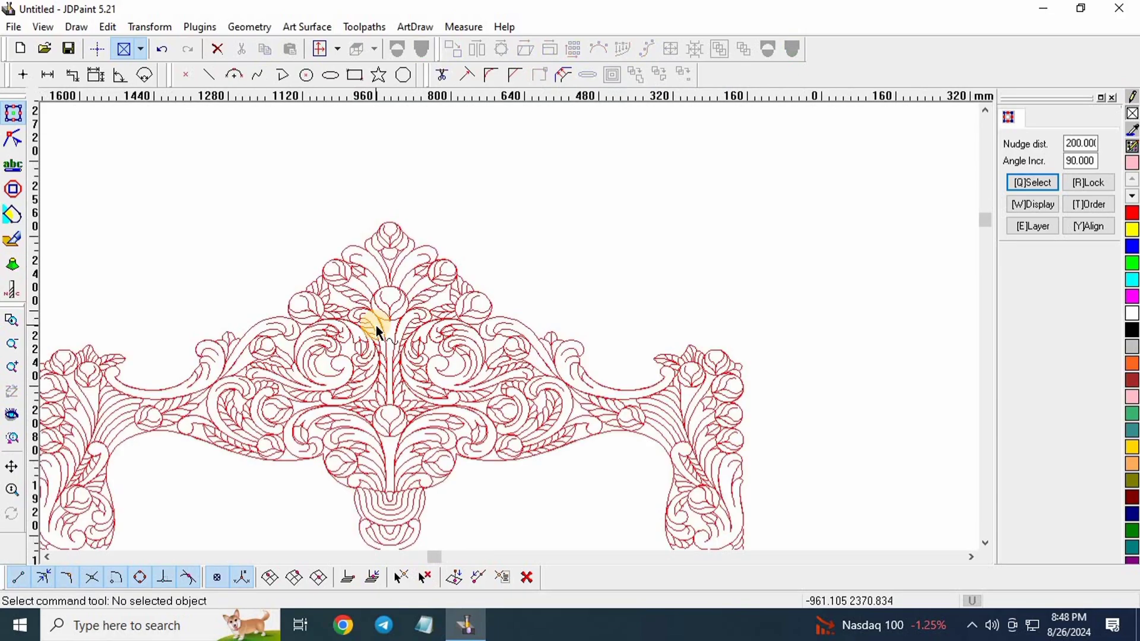
scroll(409, 306, up, 2)
scroll(437, 267, down, 5)
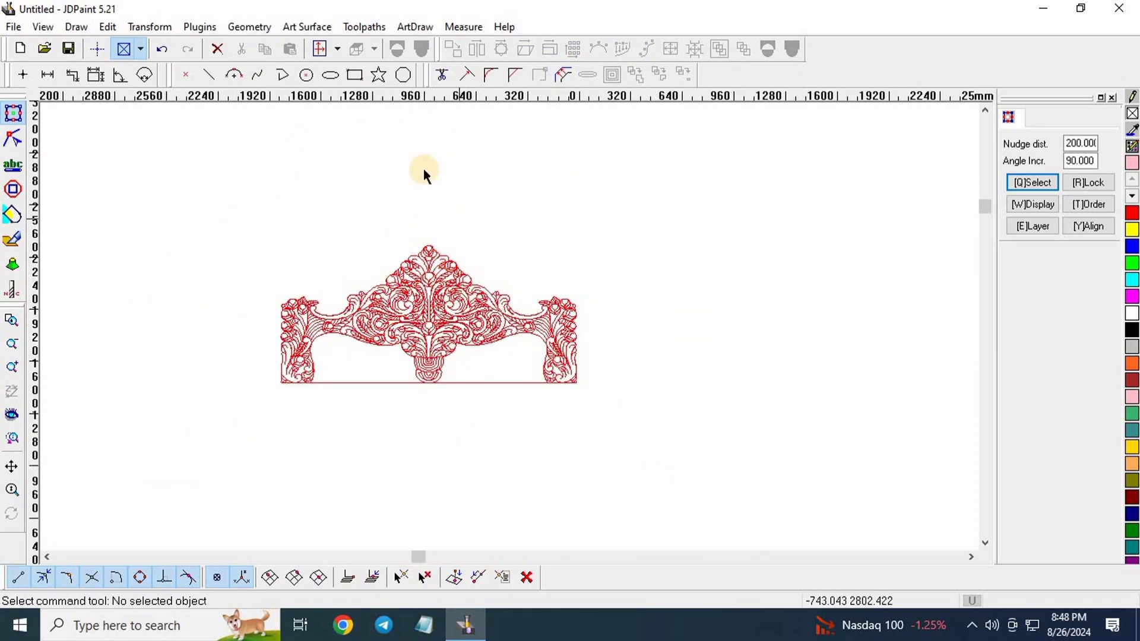
scroll(397, 286, up, 8)
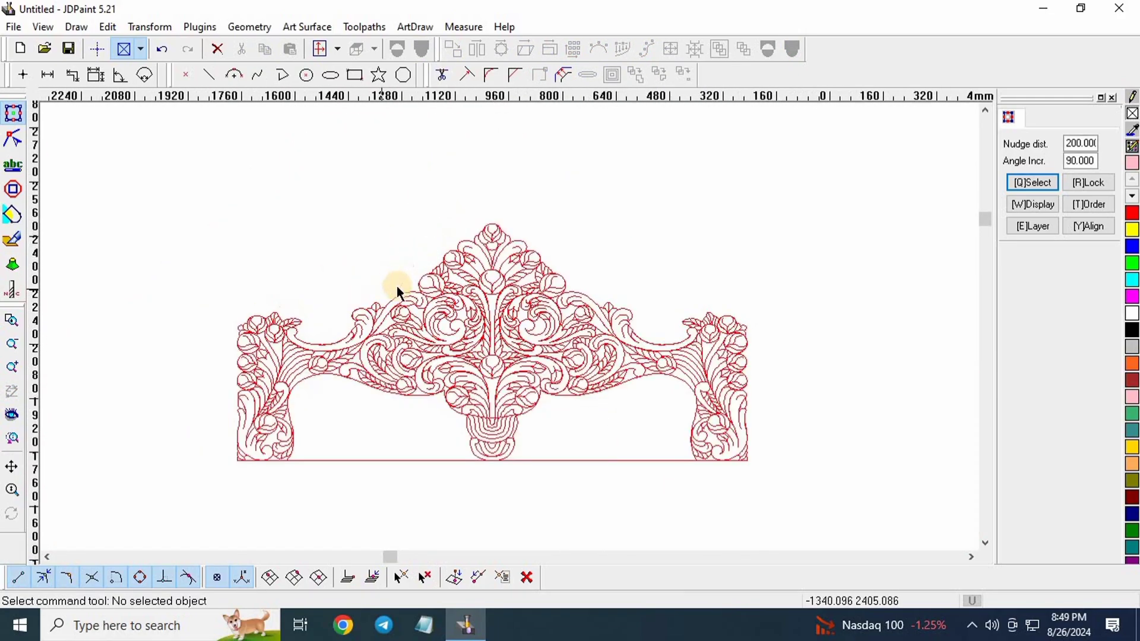
click(496, 282)
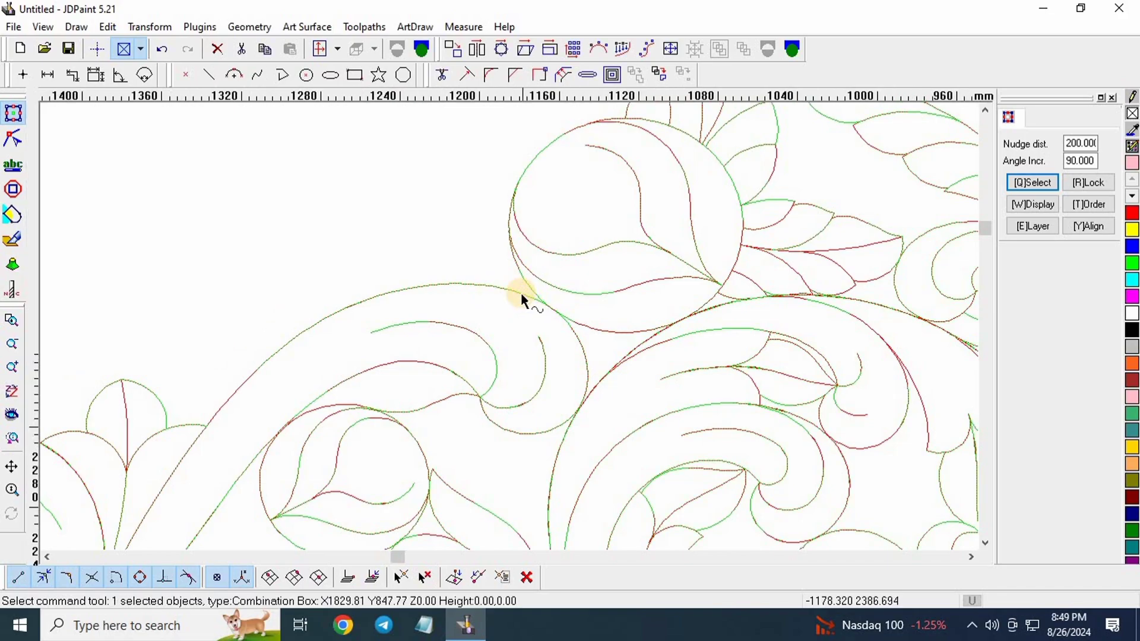
scroll(521, 294, down, 2)
scroll(506, 332, up, 2)
scroll(471, 262, up, 1)
scroll(489, 262, down, 3)
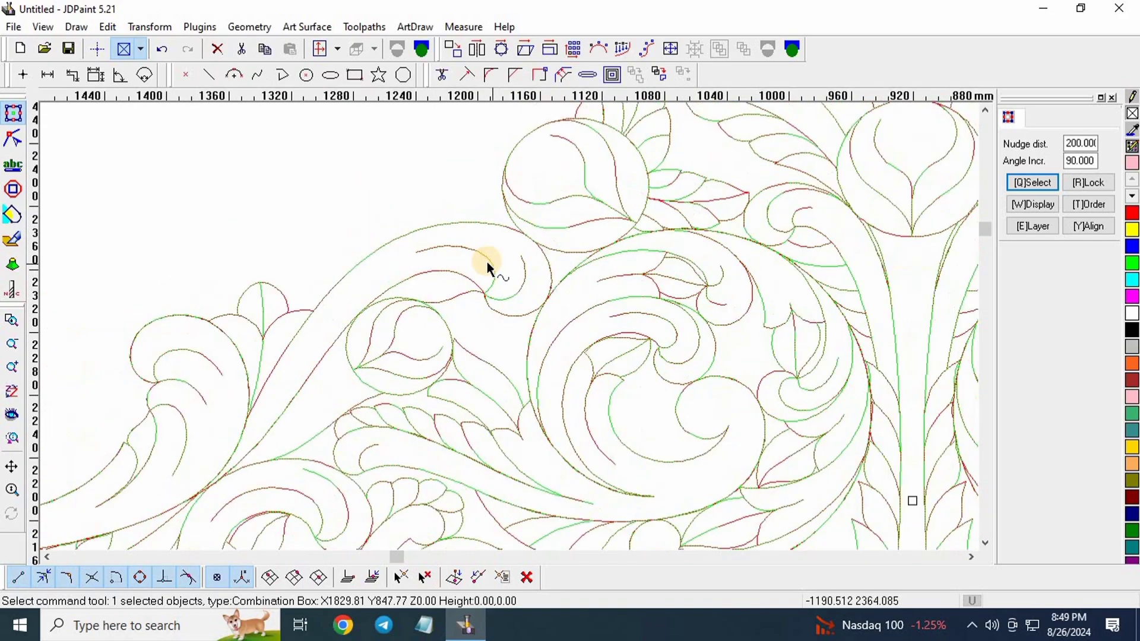
scroll(341, 235, down, 2)
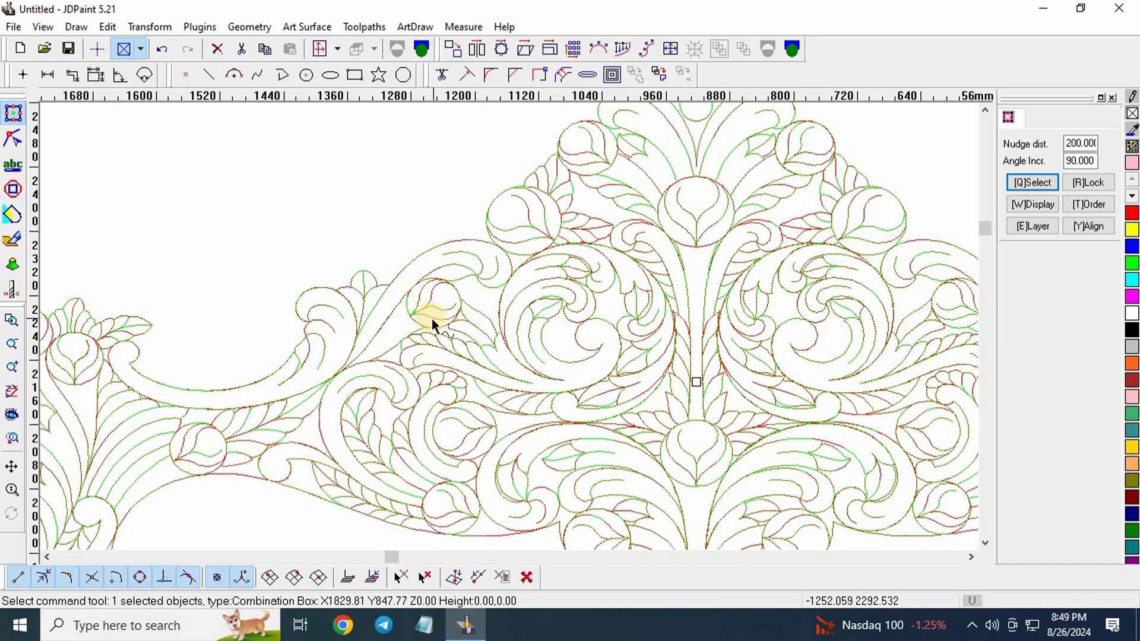
click(108, 27)
click(156, 188)
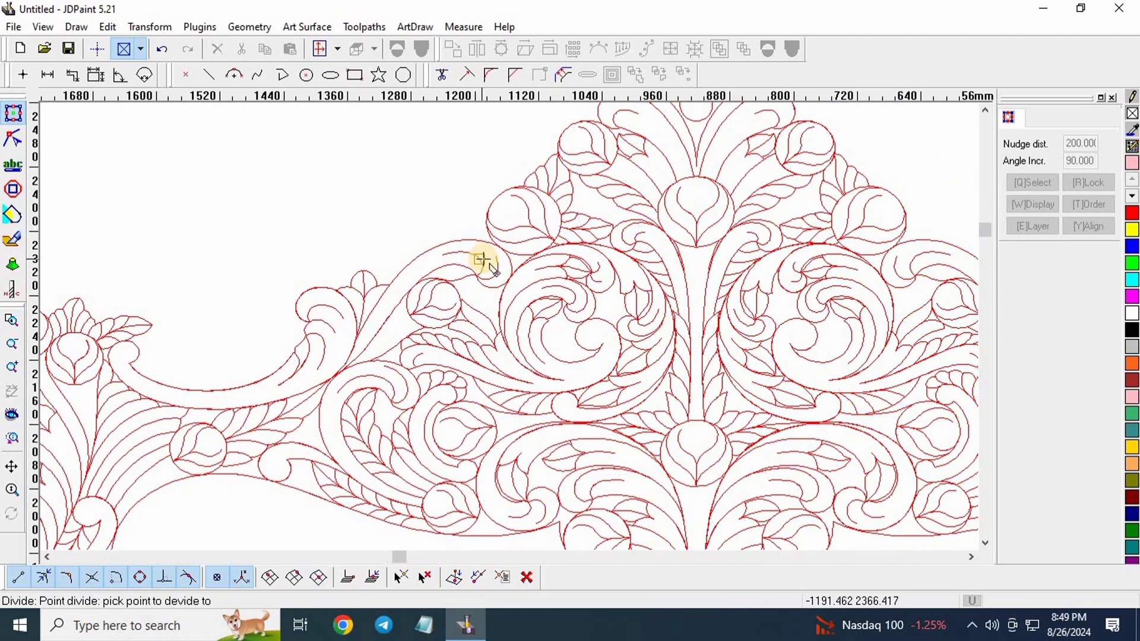
scroll(482, 260, up, 4)
click(484, 261)
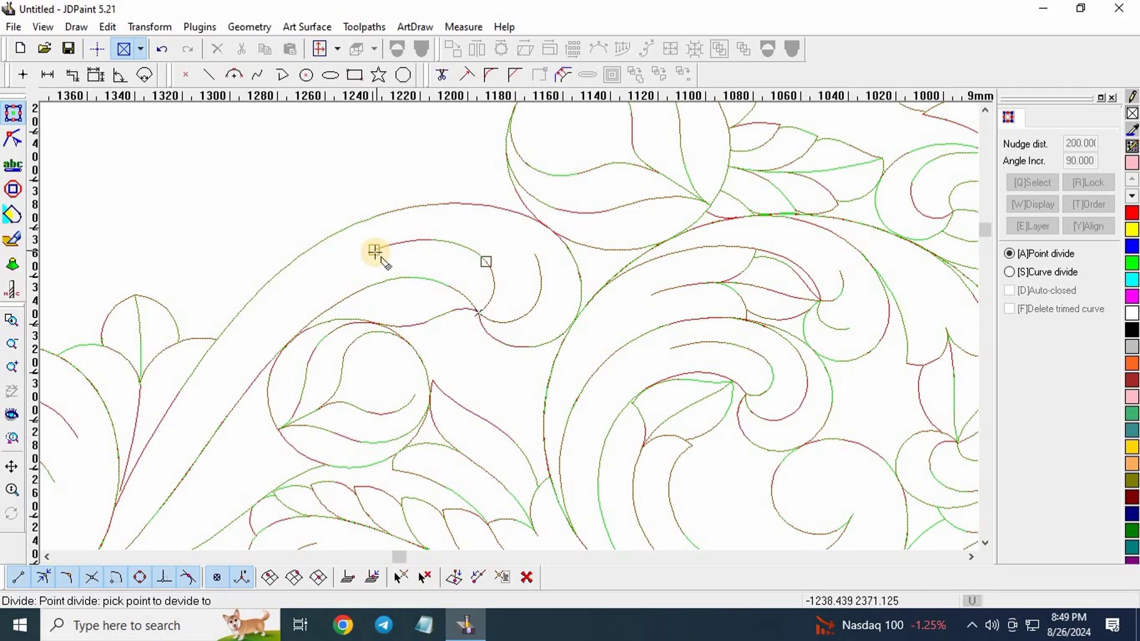
right_click(428, 256)
Step: Break the combined bed design apart into individual curves and clear the selection
click(441, 241)
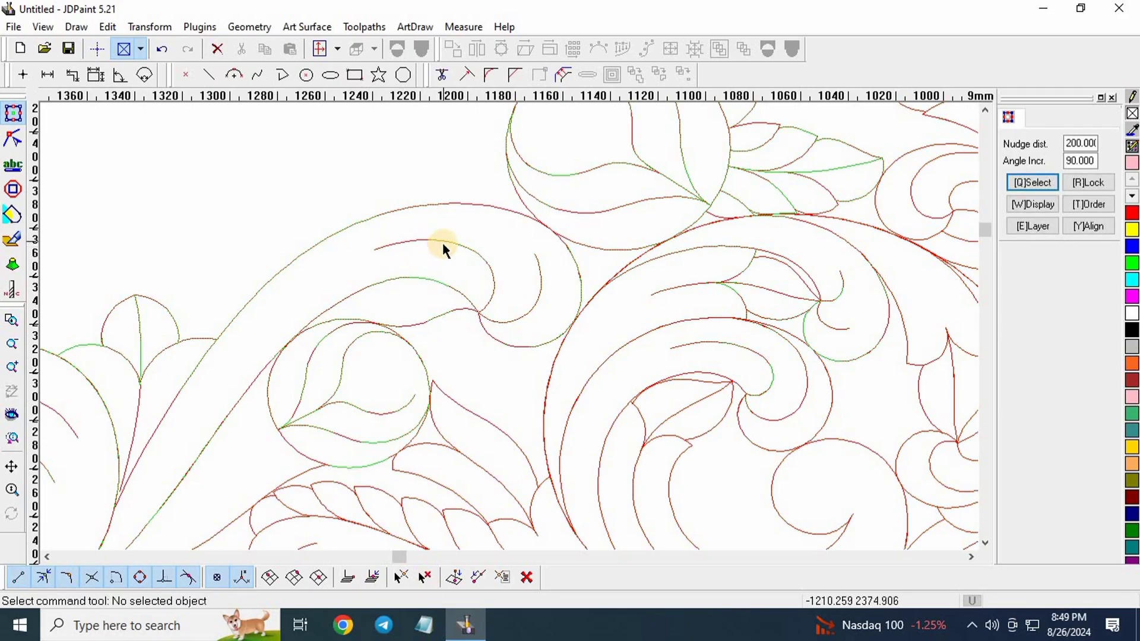
click(792, 56)
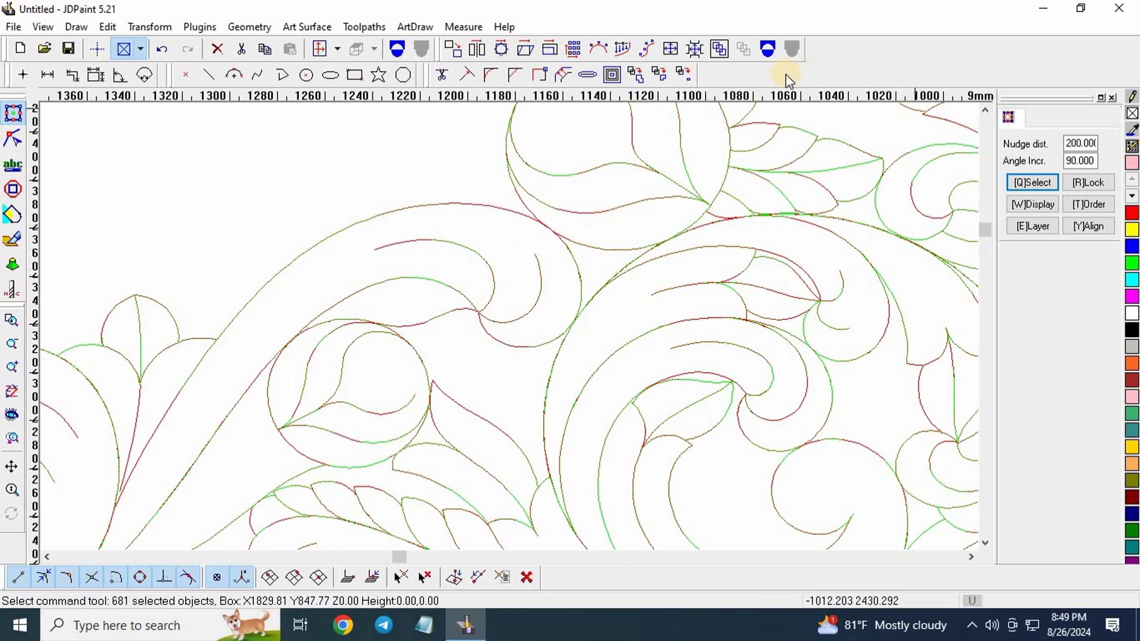
click(481, 251)
Step: Point-divide the small curl line inside the upper left scroll at both of its open ends and reselect the resulting curve
click(484, 263)
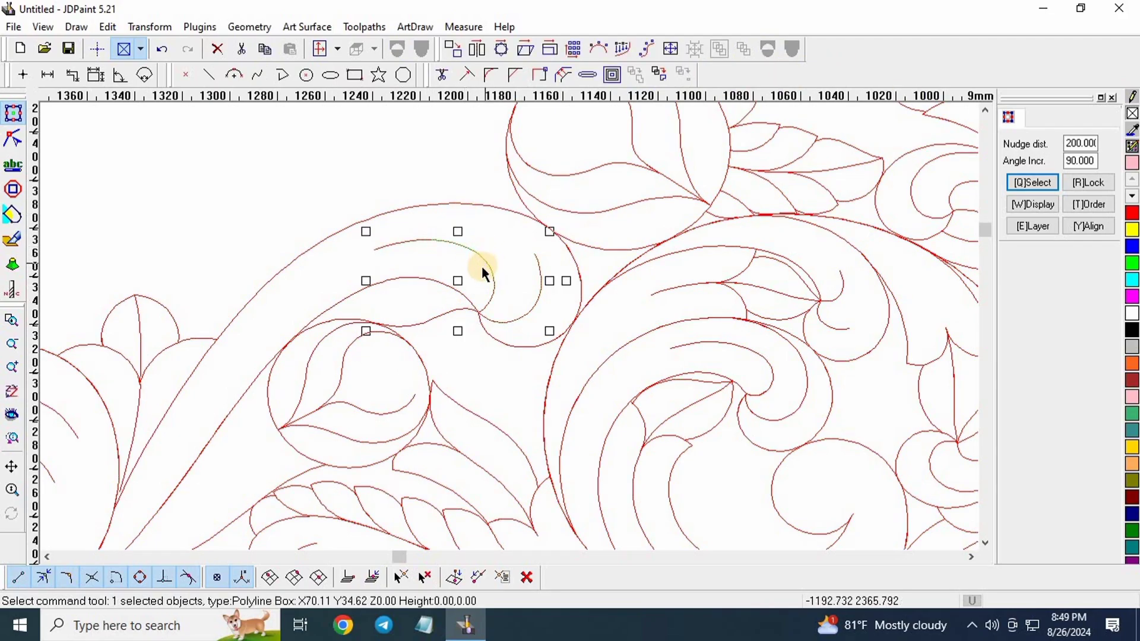
scroll(514, 250, up, 1)
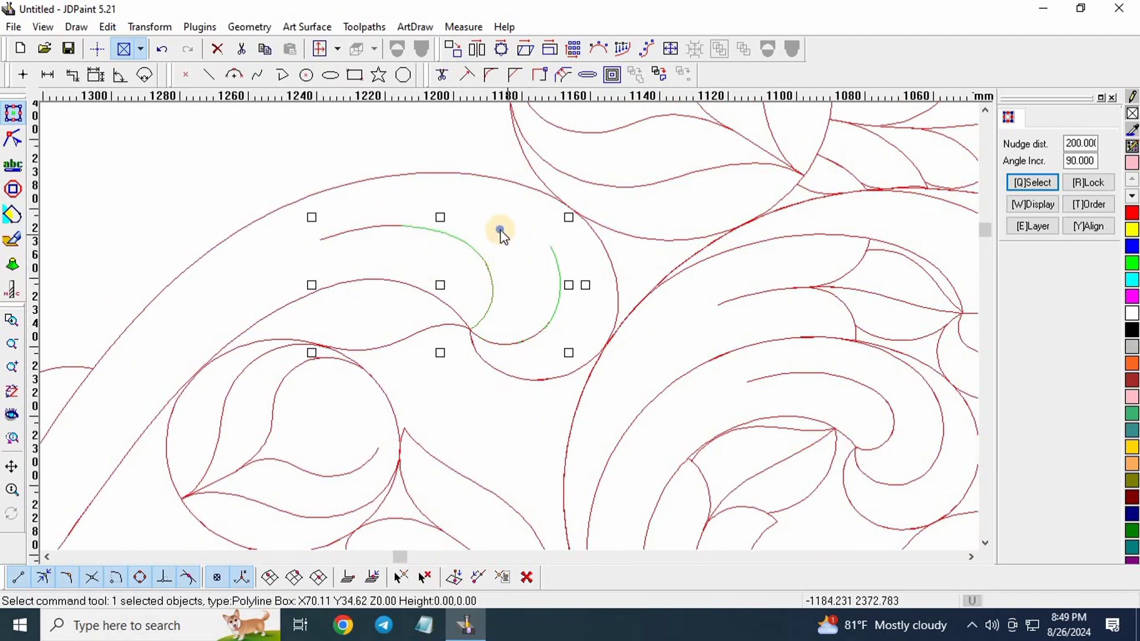
right_click(501, 232)
click(586, 255)
click(550, 245)
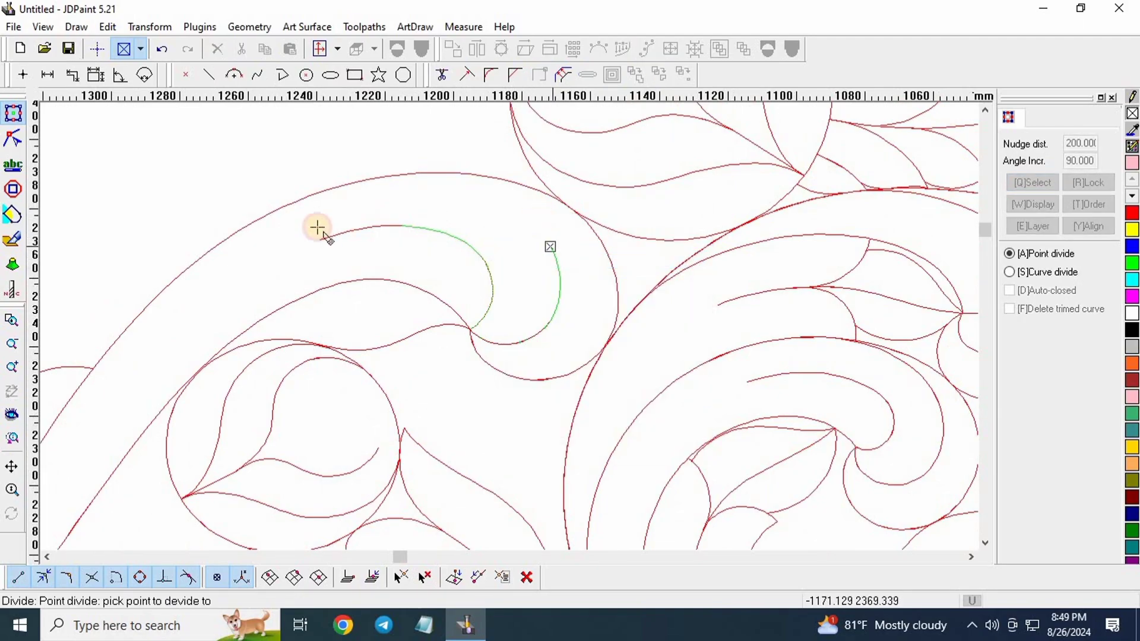
click(320, 245)
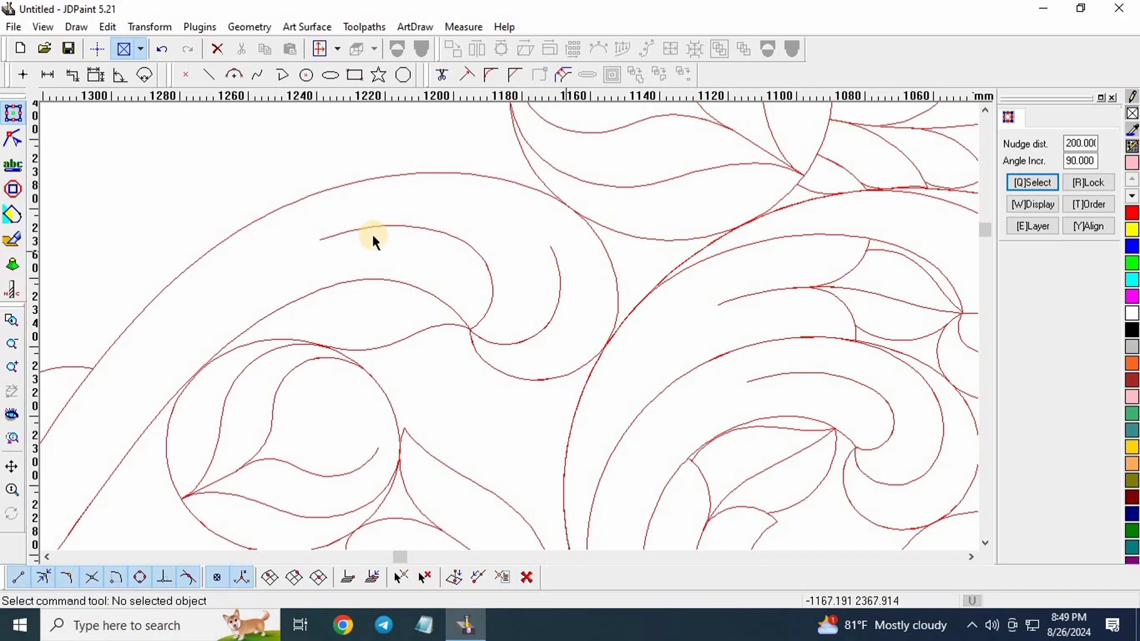
click(474, 258)
click(514, 272)
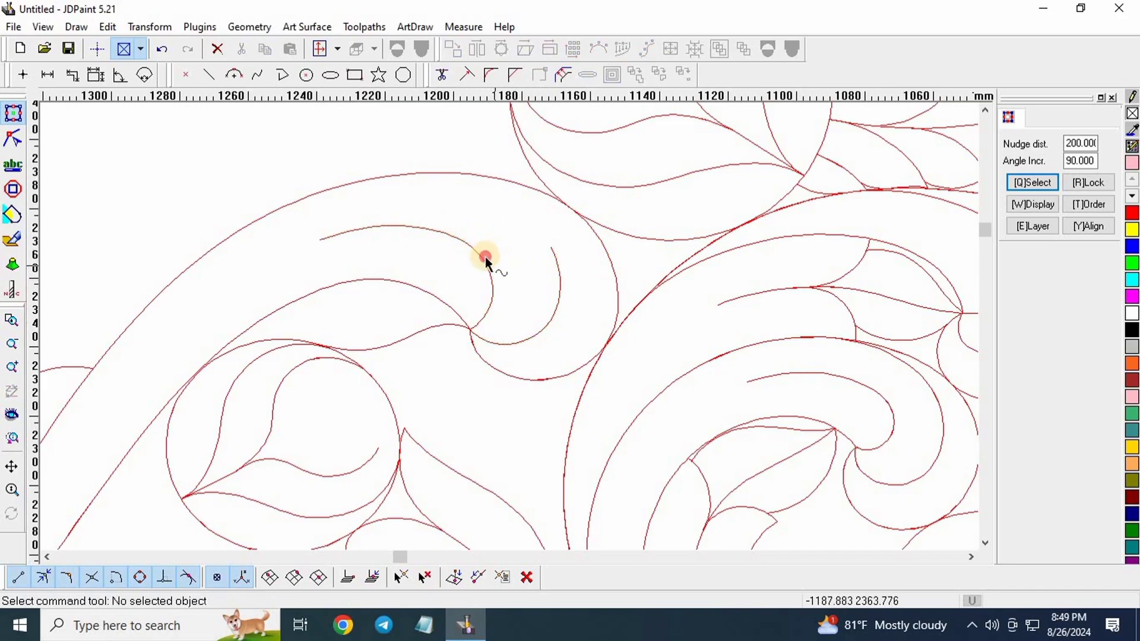
click(483, 258)
scroll(437, 205, down, 2)
scroll(435, 263, up, 1)
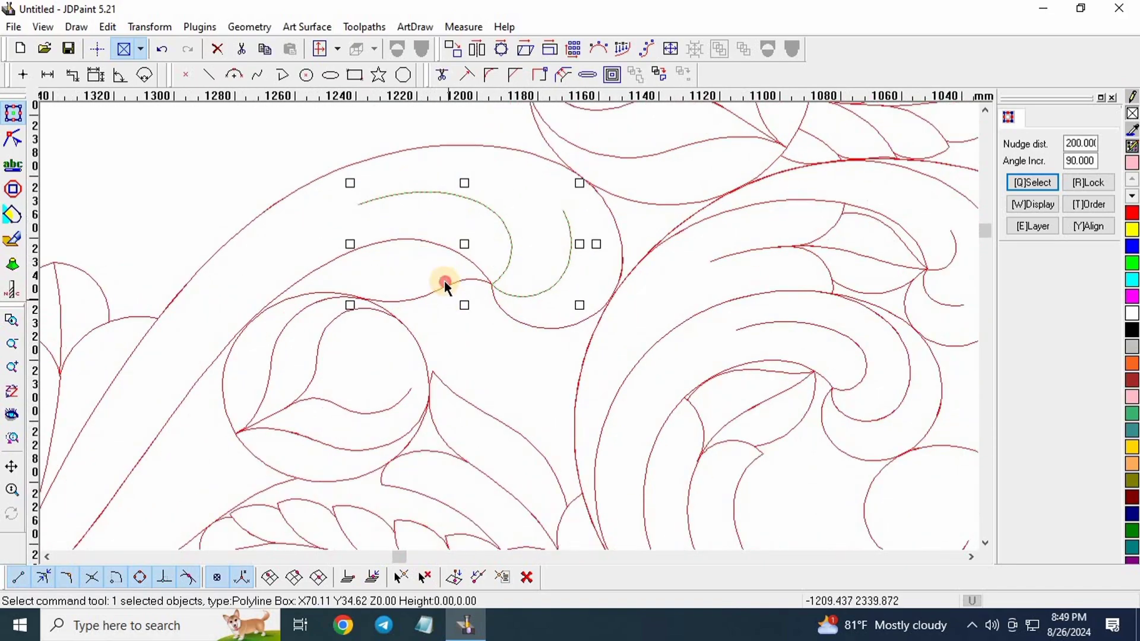
Step: Point-divide the upper left scroll's outer outline at its end by the round flower and at its lower tip
click(445, 285)
scroll(475, 249, down, 1)
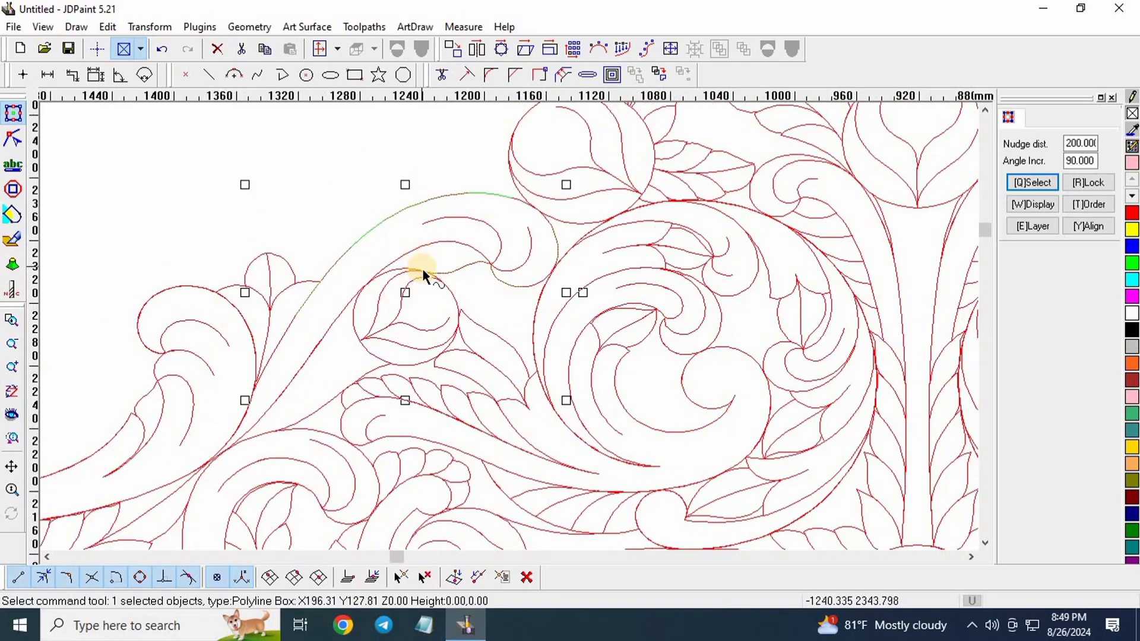
scroll(269, 361, up, 3)
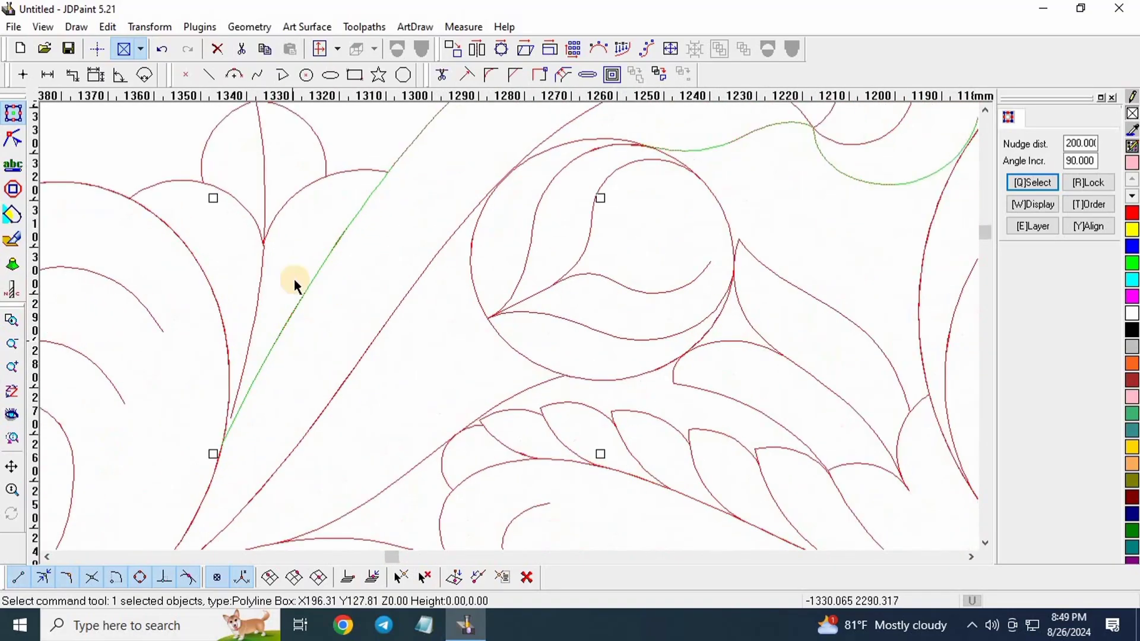
right_click(335, 322)
click(437, 332)
scroll(531, 213, down, 1)
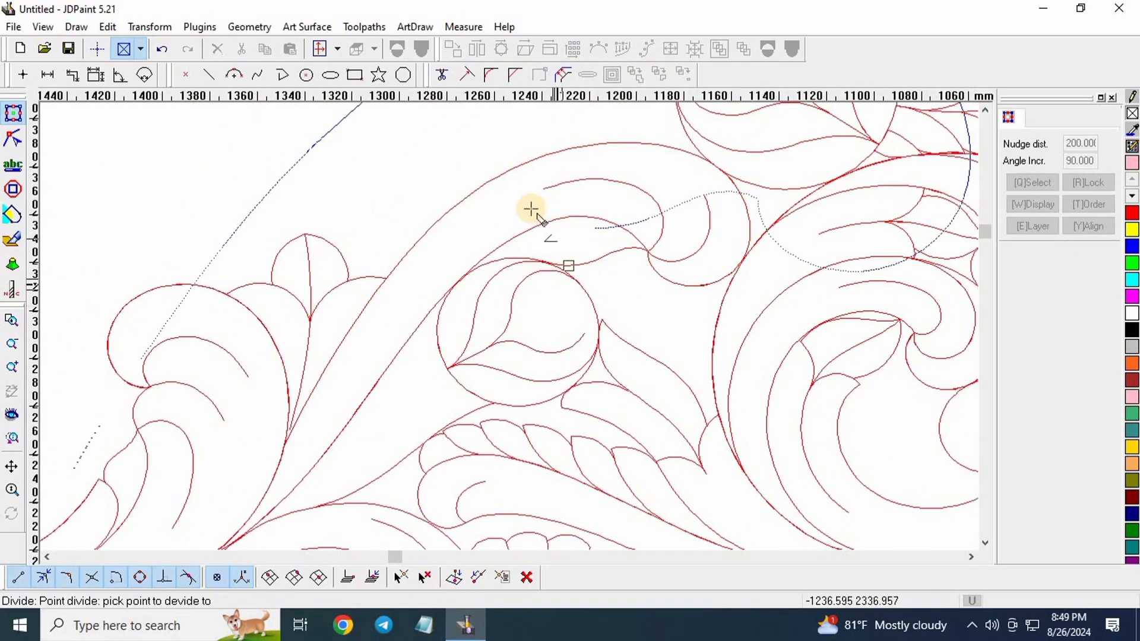
scroll(529, 217, up, 2)
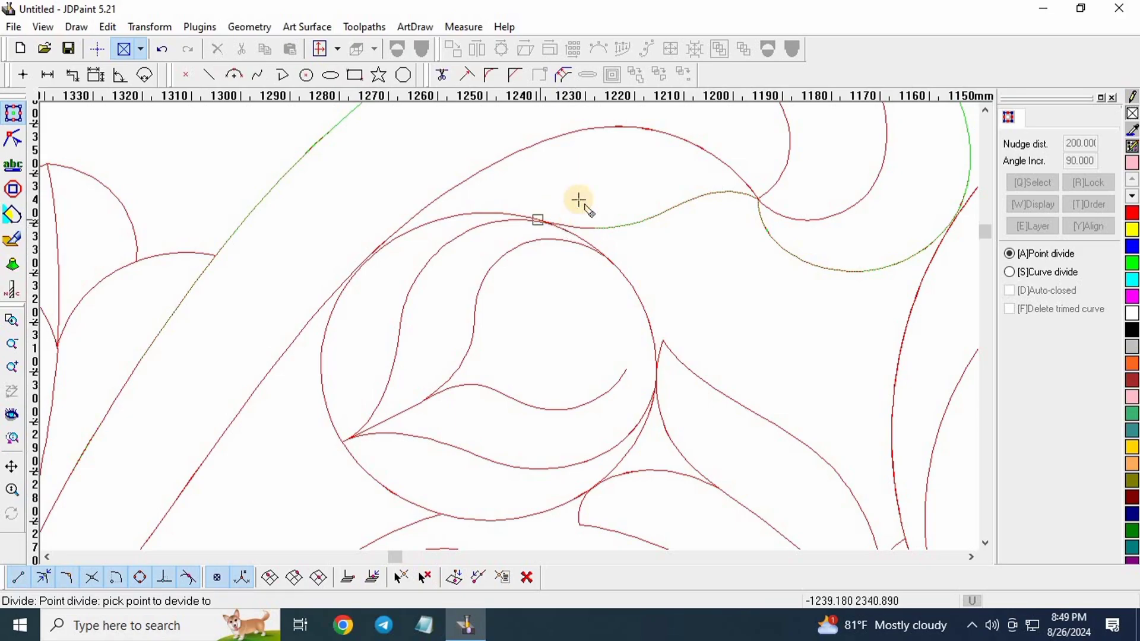
scroll(566, 220, up, 2)
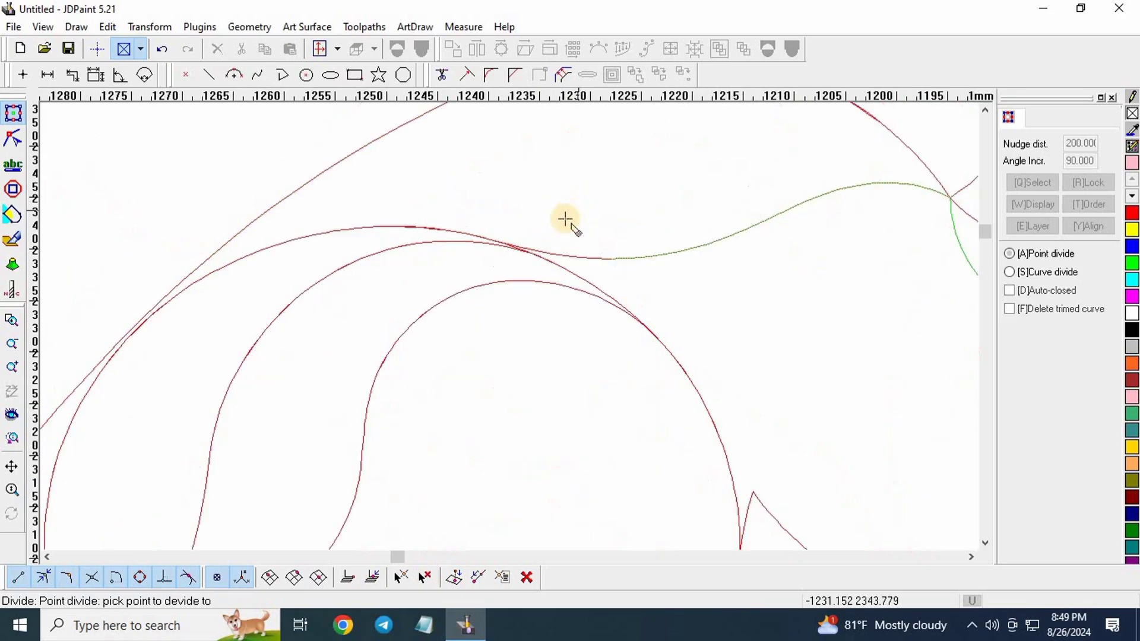
click(613, 258)
scroll(616, 204, down, 3)
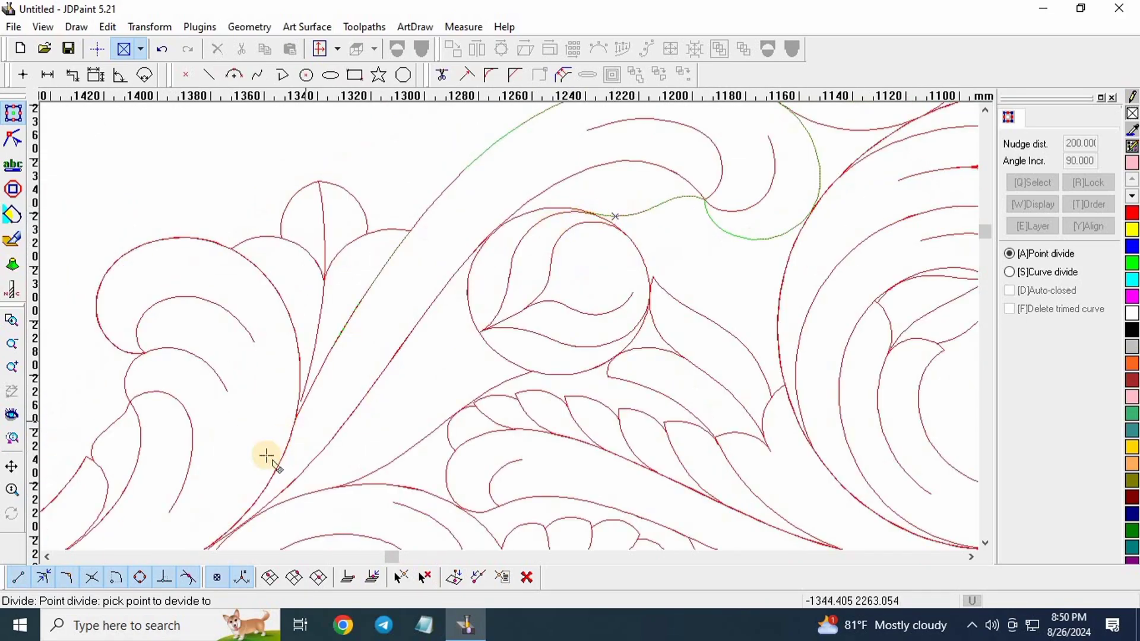
scroll(298, 426, up, 2)
click(290, 418)
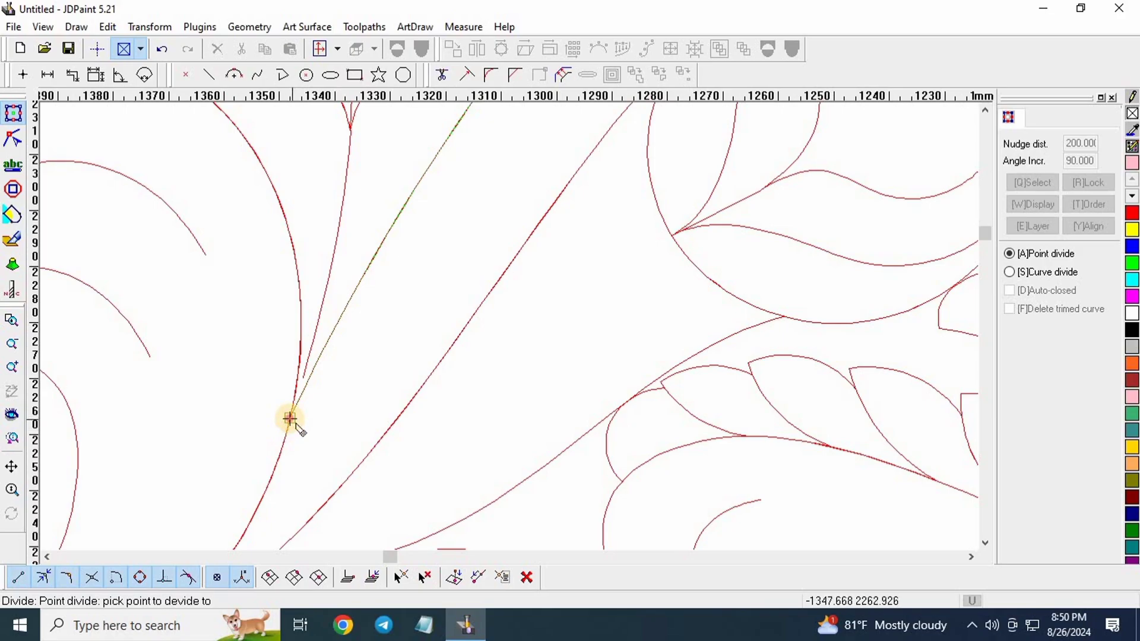
right_click(335, 402)
scroll(248, 434, down, 3)
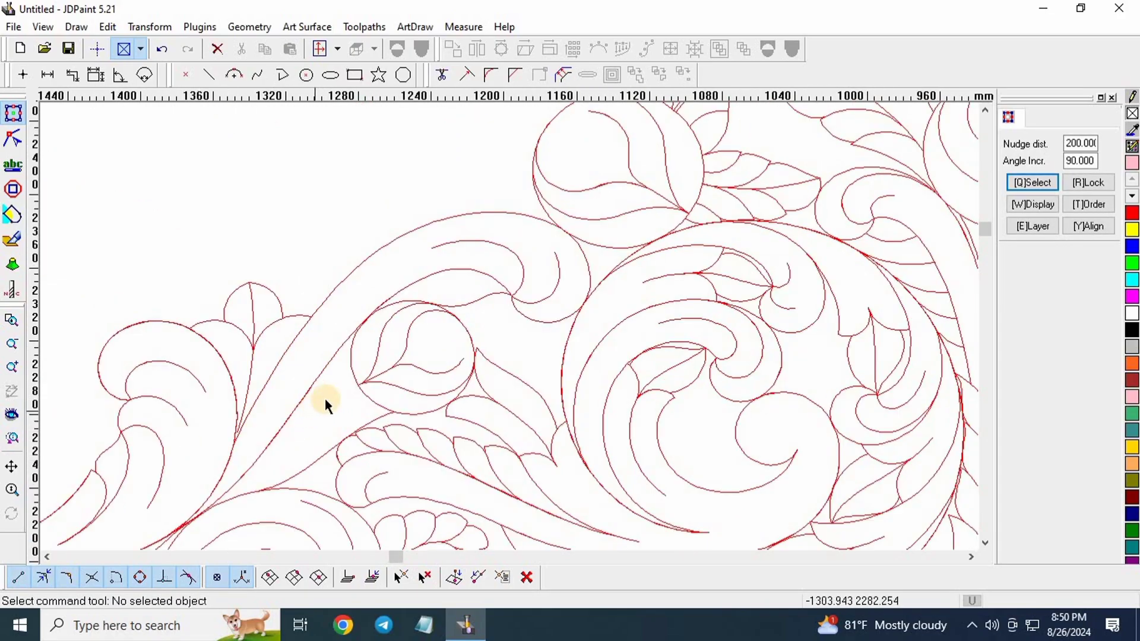
Step: Delete the overlapping duplicate of the divided scroll outline and window-select the area to check that a single curve remains
click(426, 227)
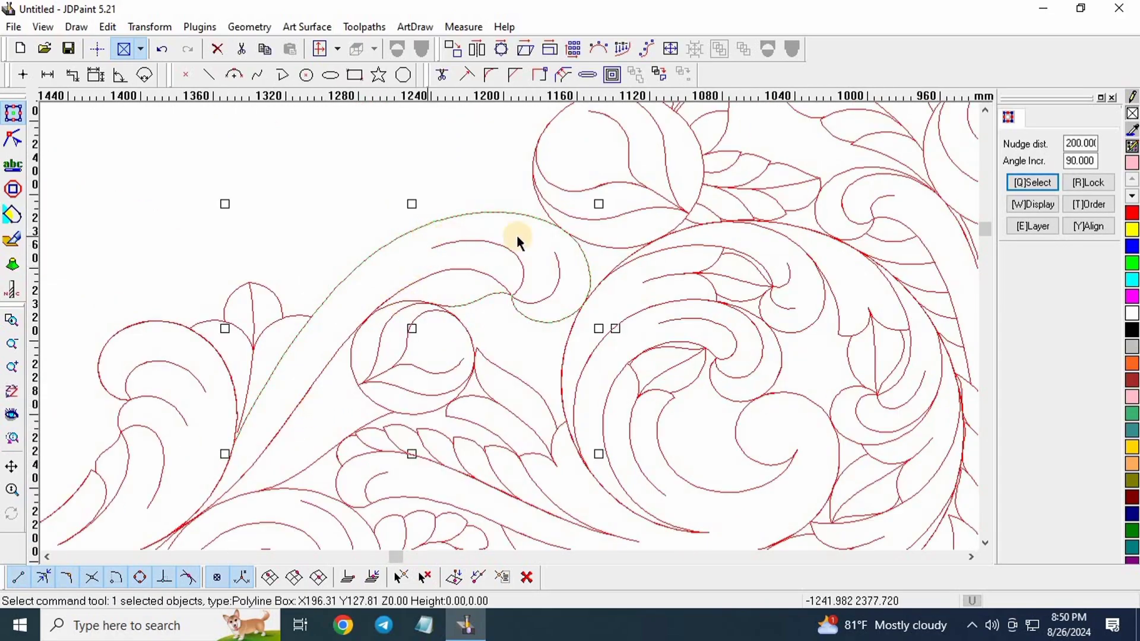
click(480, 217)
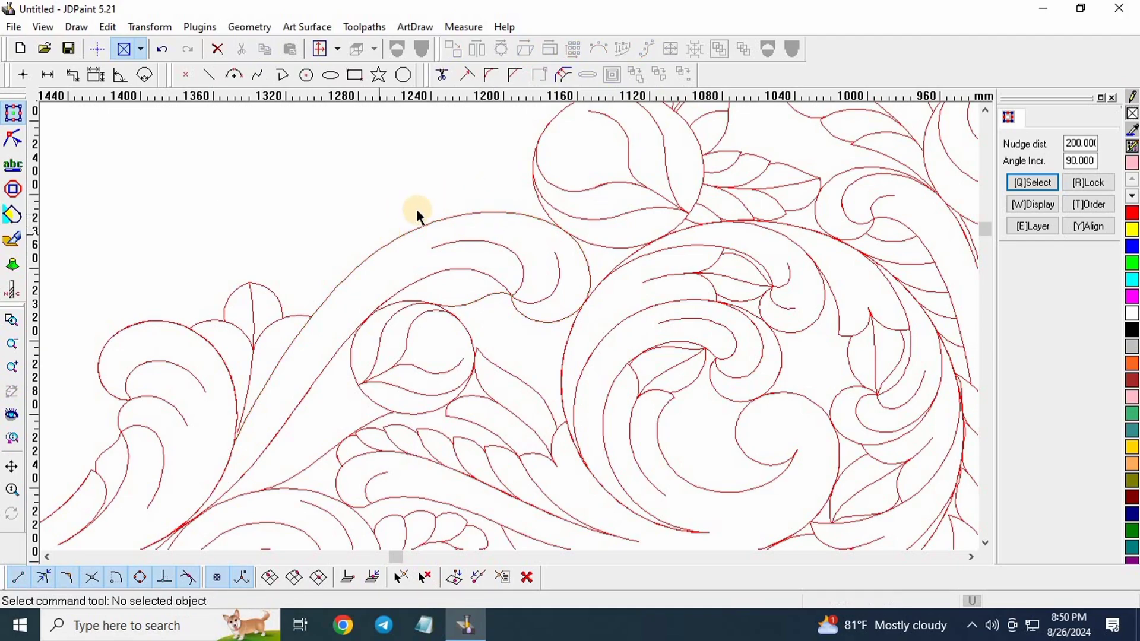
click(430, 179)
drag(430, 179, 376, 237)
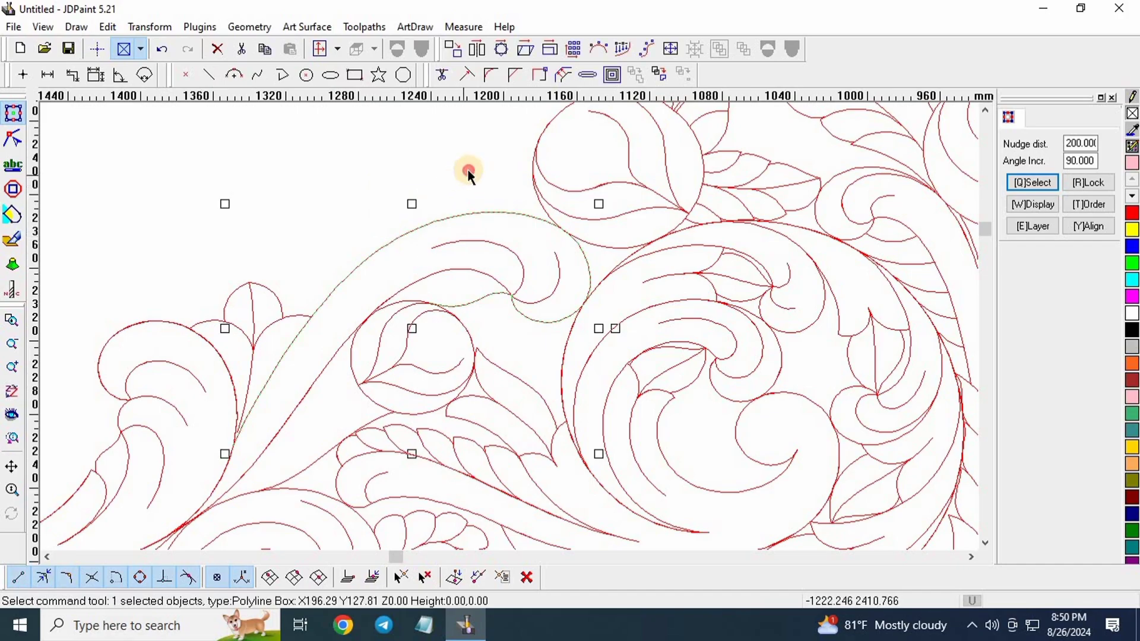
drag(471, 165, 397, 237)
scroll(427, 255, down, 1)
scroll(196, 350, up, 1)
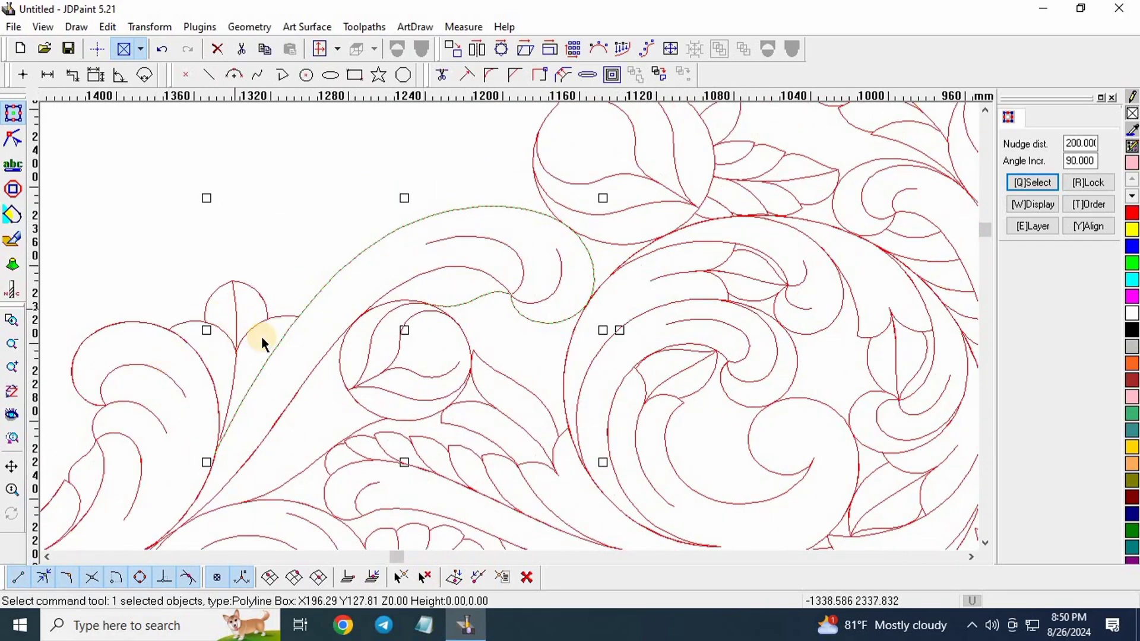
Step: Select the curled scroll outline beside the three-petal bud and examine its course from the inner curl down to its lower tip
middle_drag(262, 336, 386, 259)
scroll(298, 275, down, 2)
scroll(267, 303, up, 3)
drag(552, 208, 500, 304)
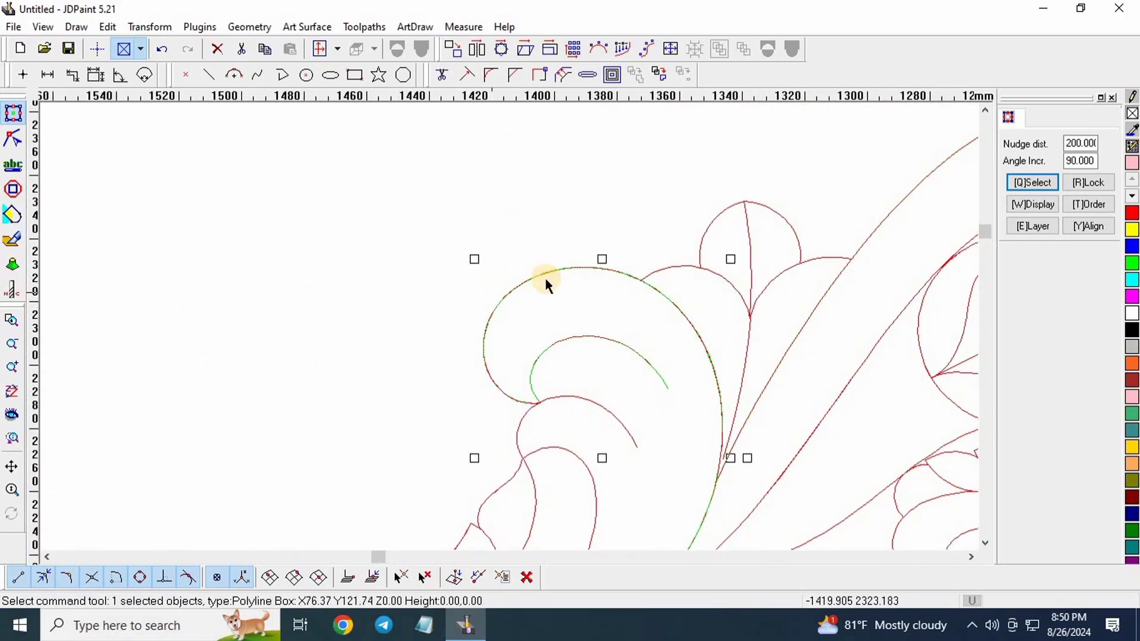
scroll(715, 439, up, 2)
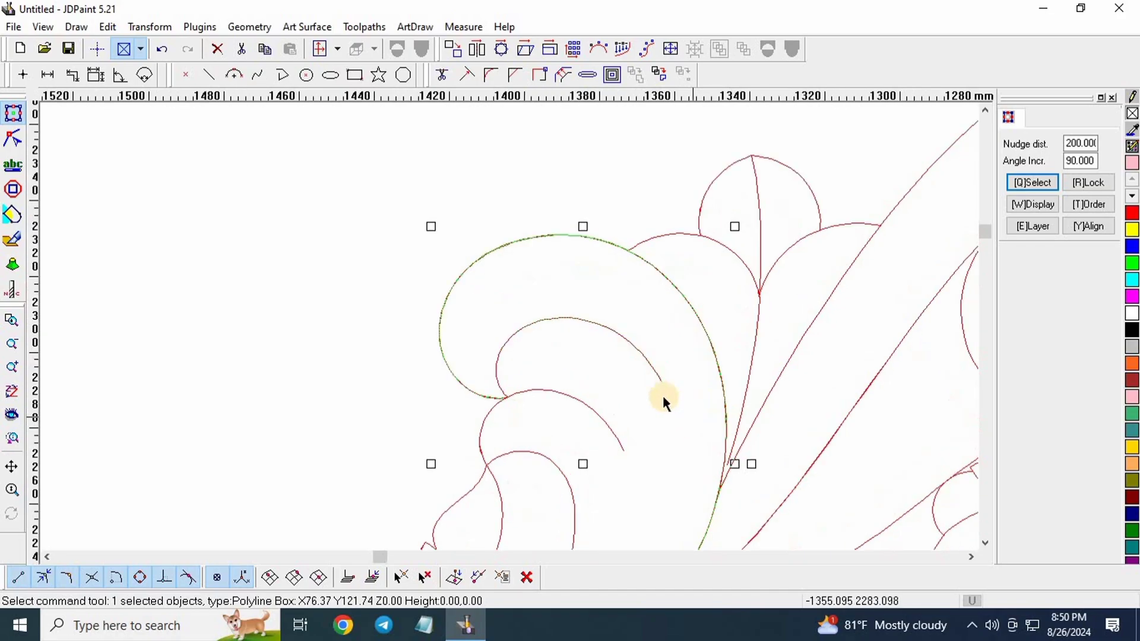
scroll(380, 342, down, 2)
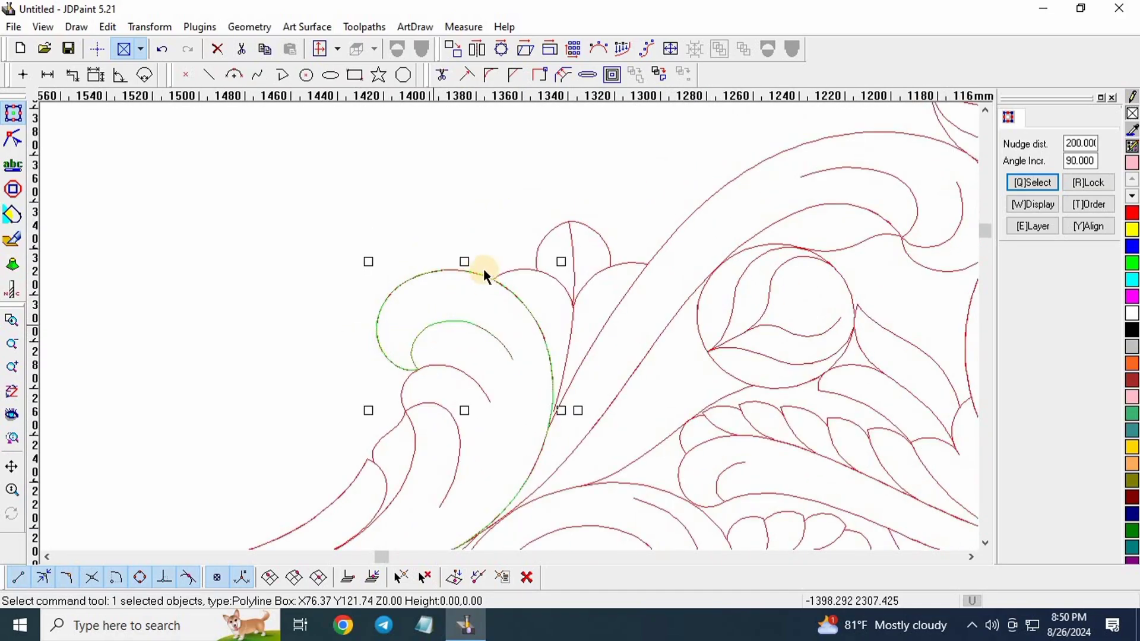
scroll(458, 289, up, 2)
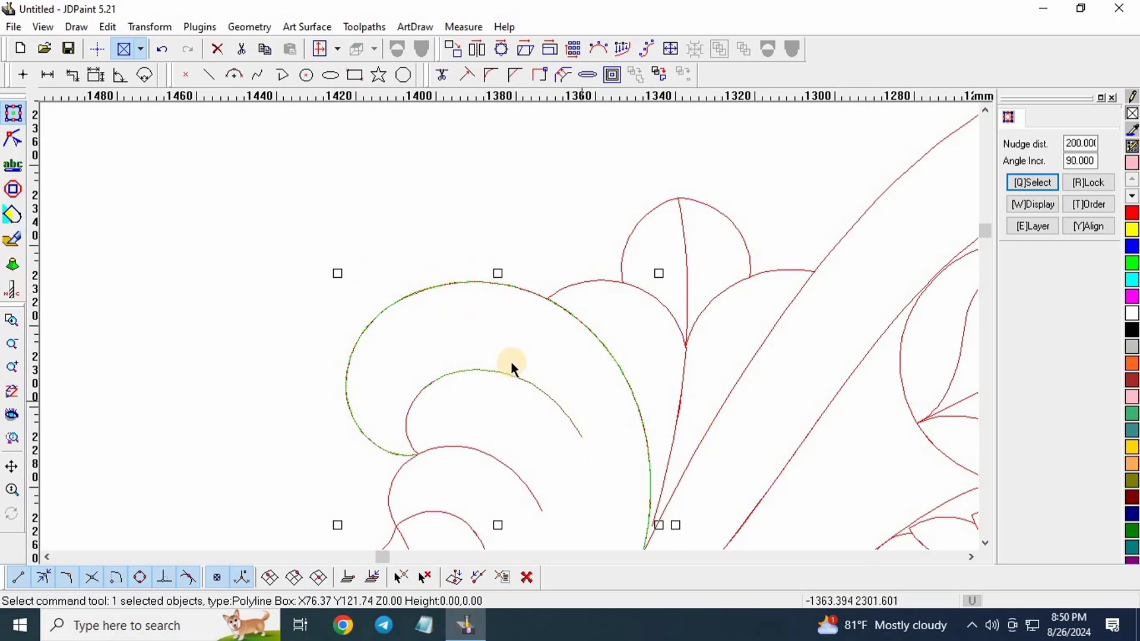
click(419, 315)
click(414, 297)
scroll(433, 306, down, 3)
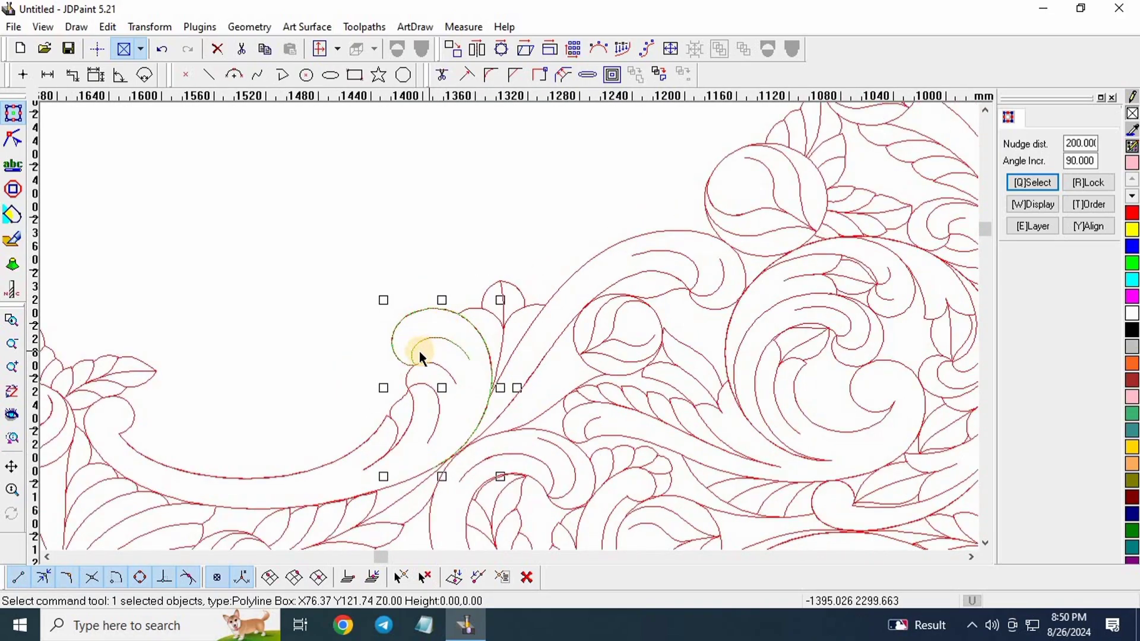
scroll(475, 364, up, 3)
scroll(472, 356, down, 3)
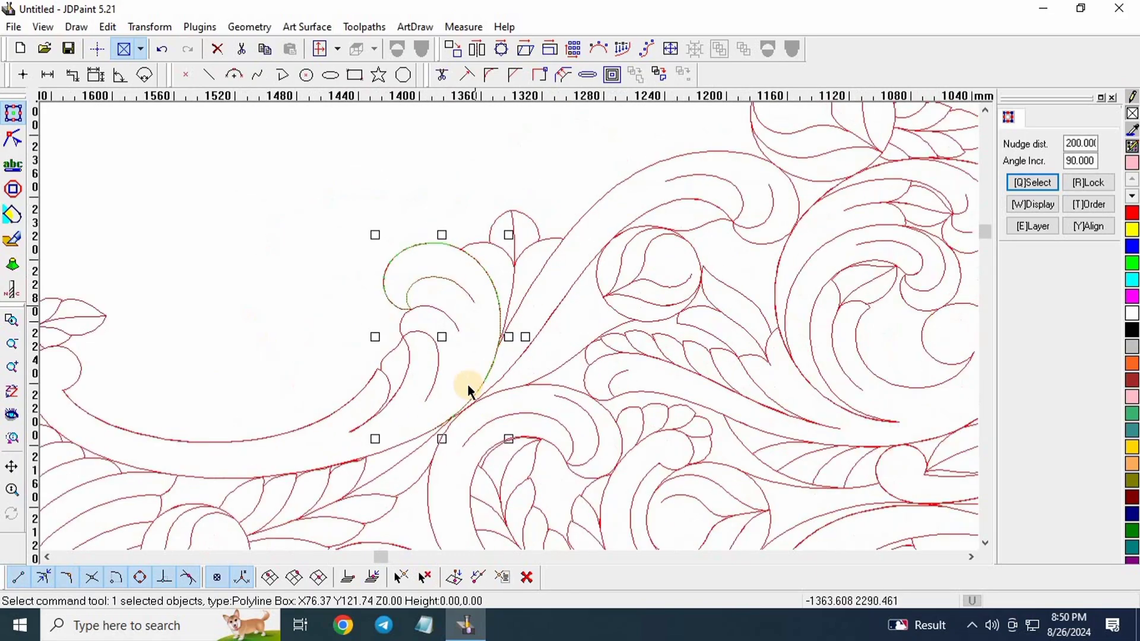
scroll(468, 384, up, 3)
scroll(402, 318, down, 3)
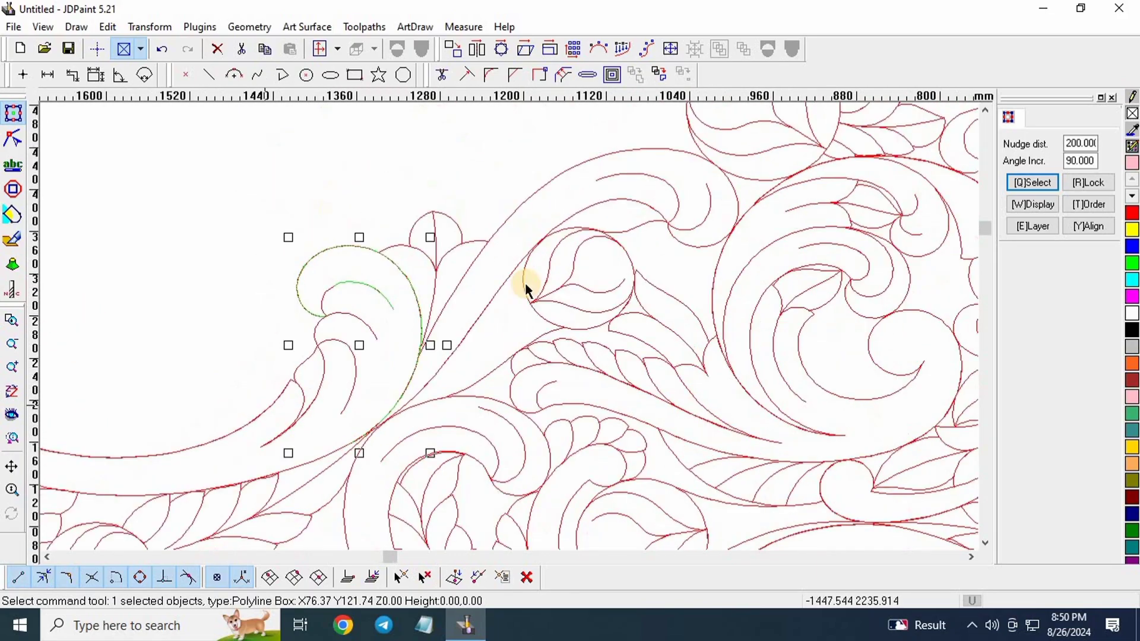
Step: Reselect the outer outline of the larger scroll below the round flower and review it within the whole headboard design
scroll(505, 261, down, 3)
scroll(479, 229, up, 5)
scroll(448, 364, down, 1)
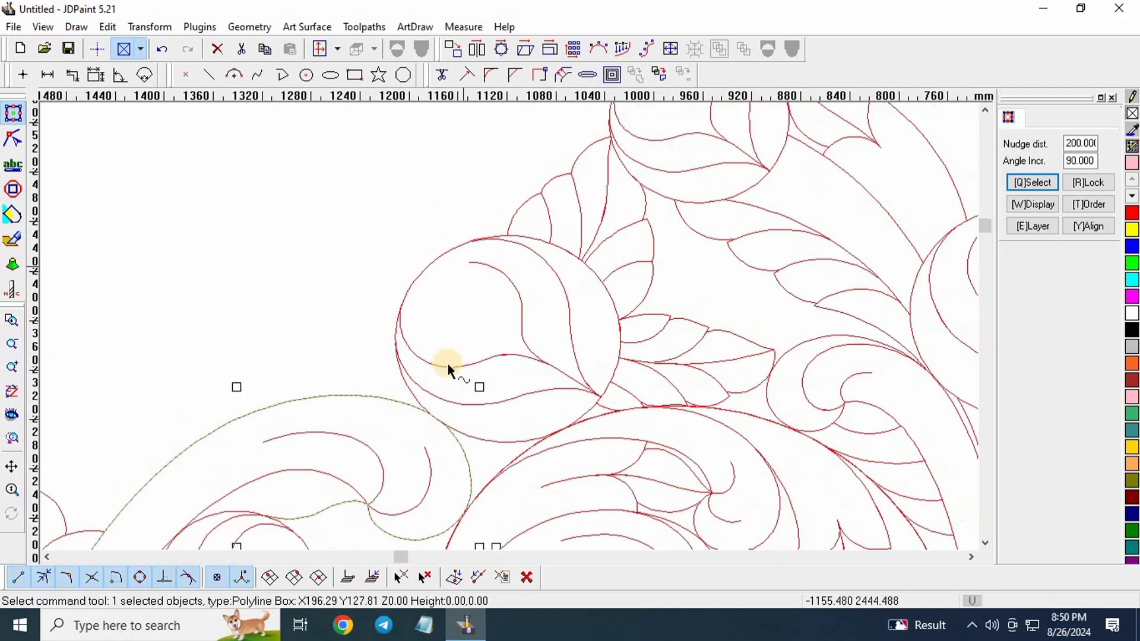
scroll(455, 370, down, 2)
scroll(356, 297, down, 4)
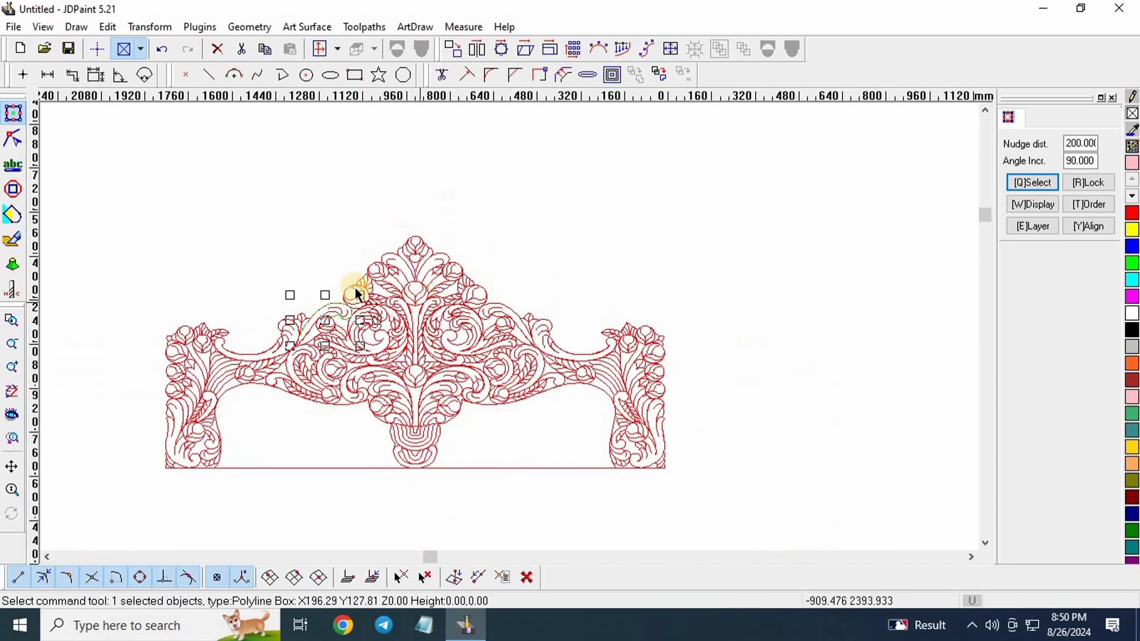